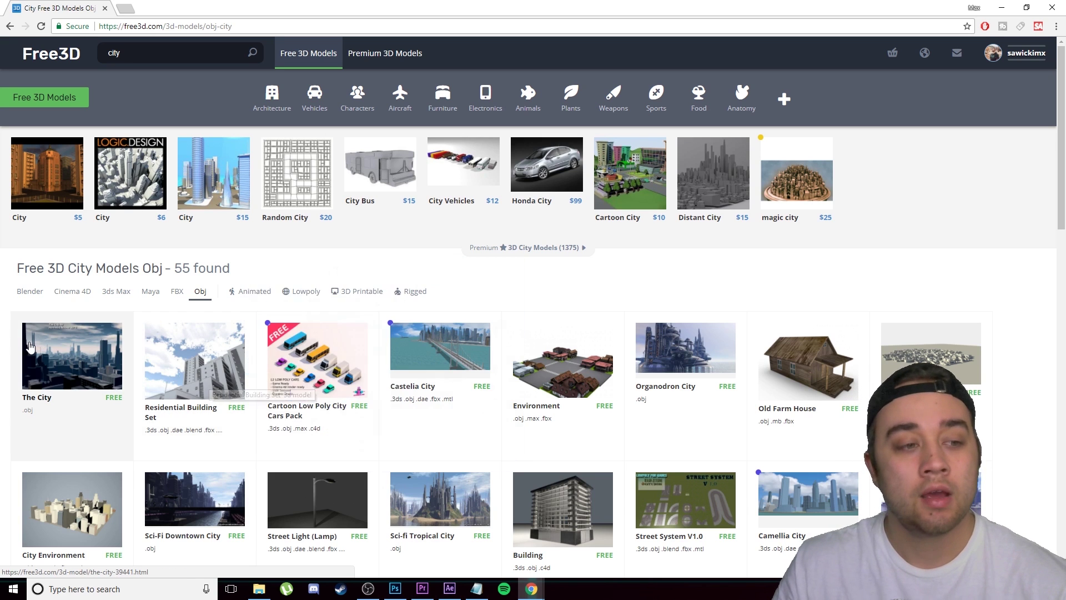
Look over Free3D's 55 free OBJ city models, then return to Premiere's 'fly through buildings tut' project
mouse_move(52, 356)
mouse_move(173, 362)
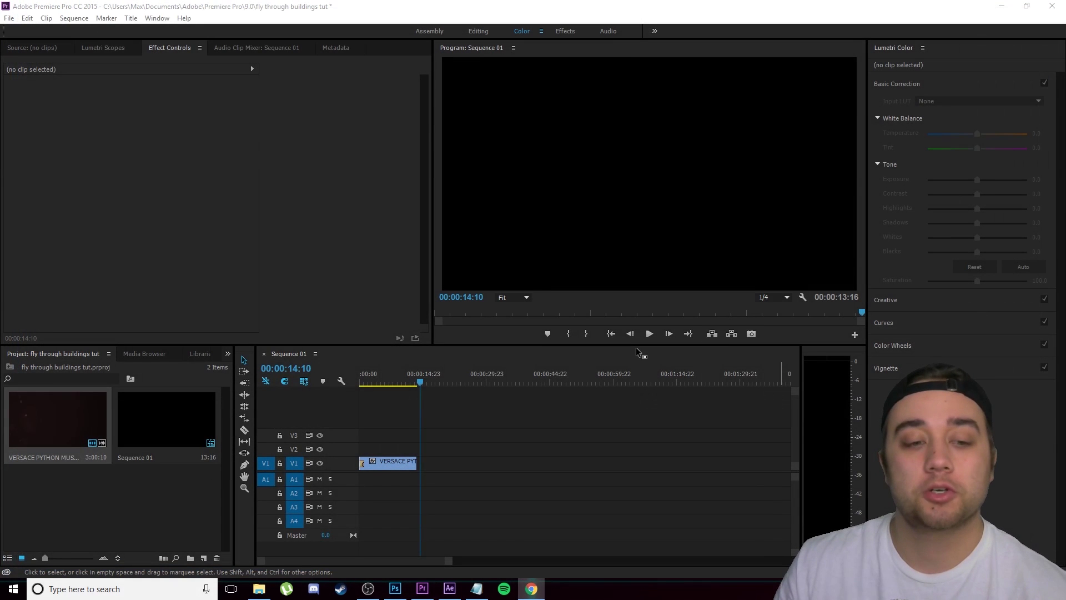
left_click_drag(507, 464, 626, 488)
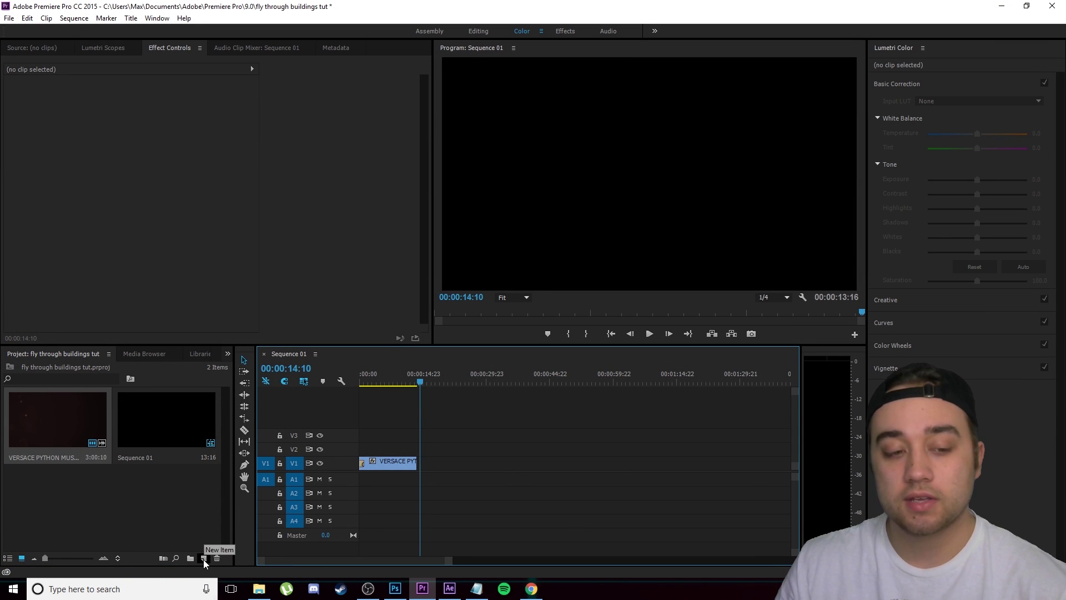
Create a 1920x1080 Transparent Video item, place it on V1 and lengthen it
left_click(204, 559)
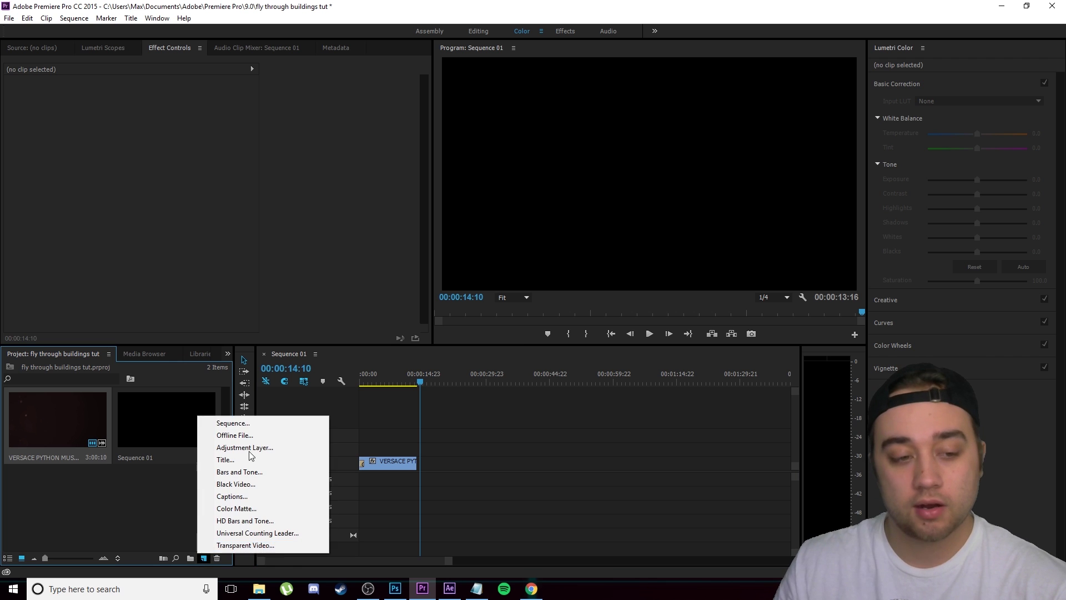
left_click(257, 545)
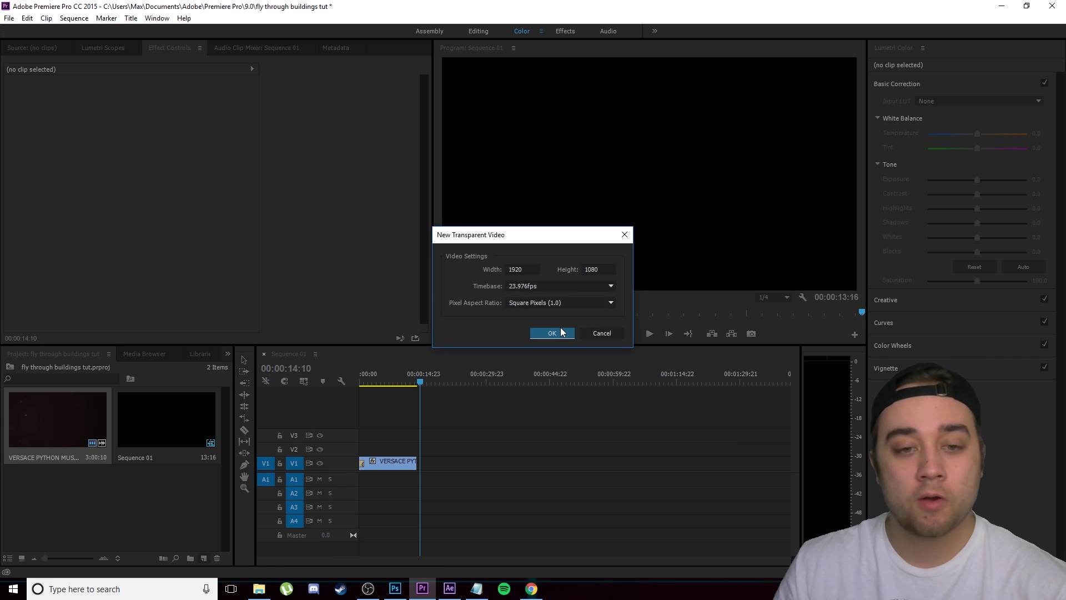
left_click(555, 333)
left_click_drag(325, 482, 766, 462)
left_click_drag(420, 383, 524, 392)
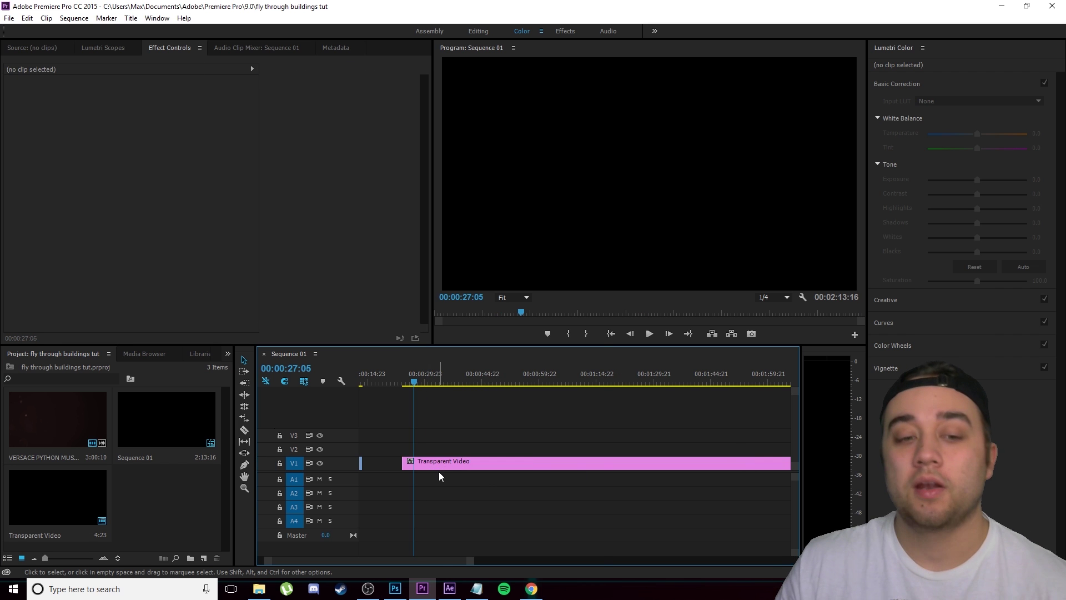
Replace the clip with a linked After Effects composition saved as 'buildings tutorial.aep'
right_click(439, 468)
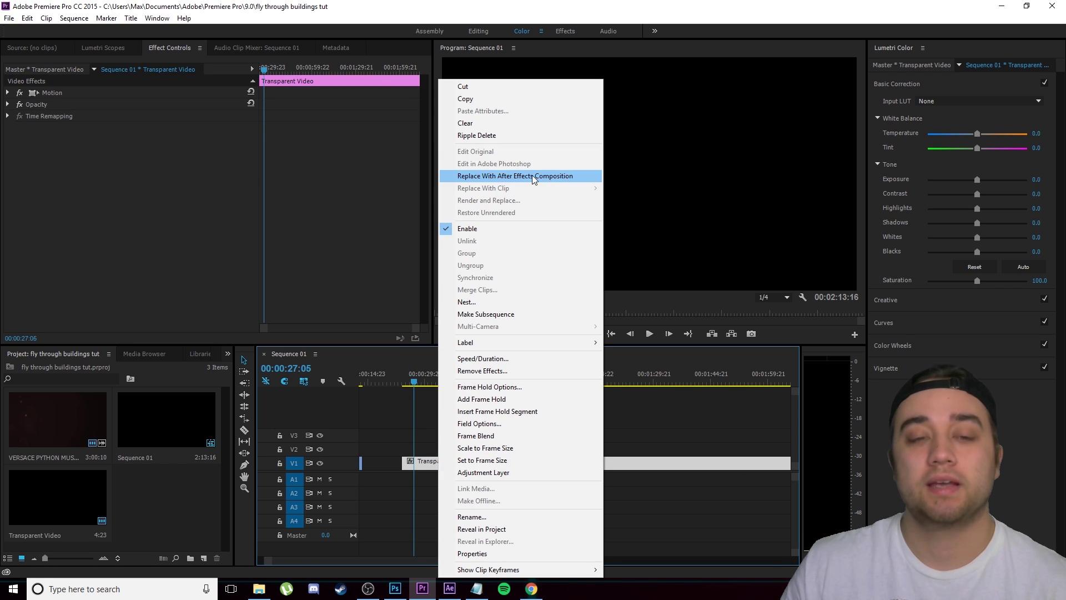
left_click(525, 176)
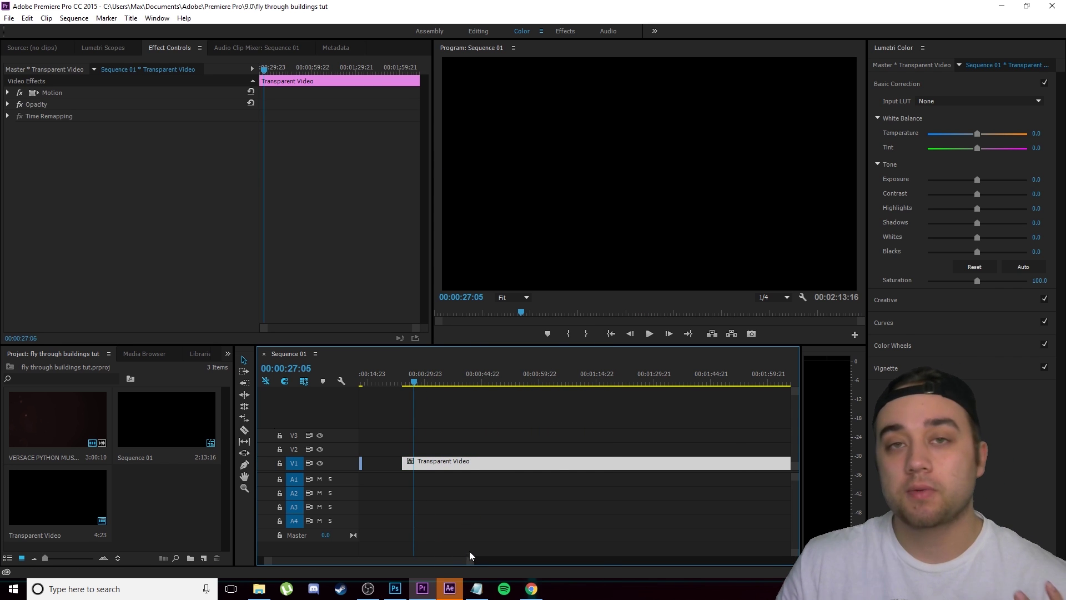
left_click(450, 589)
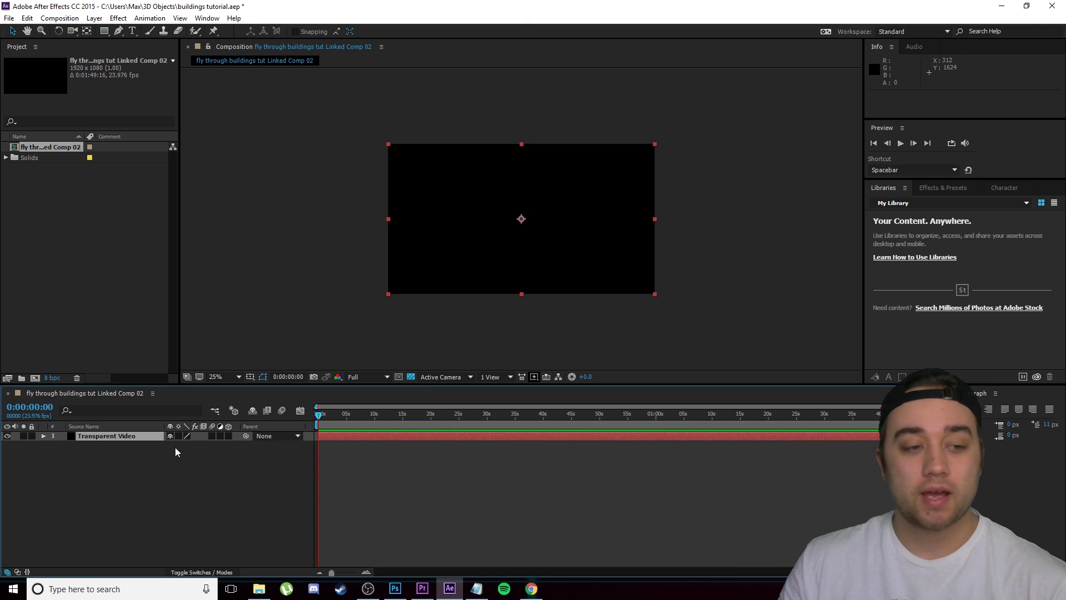
Delete the Transparent Video layer so the 1920x1080 linked comp is empty
key("Delete")
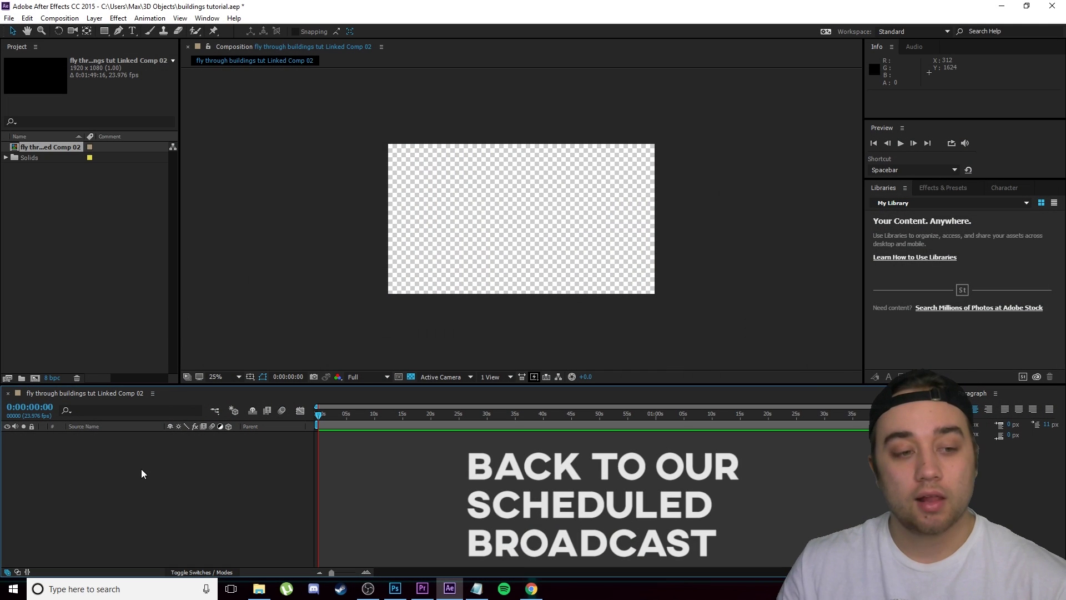
right_click(109, 444)
Add a new 1920x1080 black solid layer through Layer > New > Solid
left_click(56, 461)
left_click(96, 18)
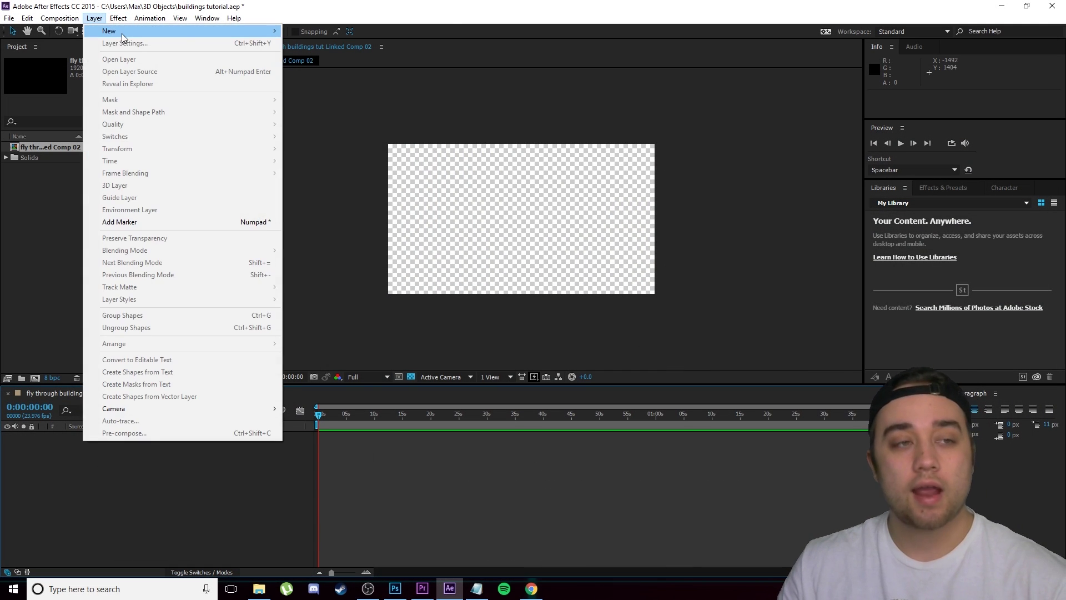
mouse_move(111, 32)
left_click(352, 45)
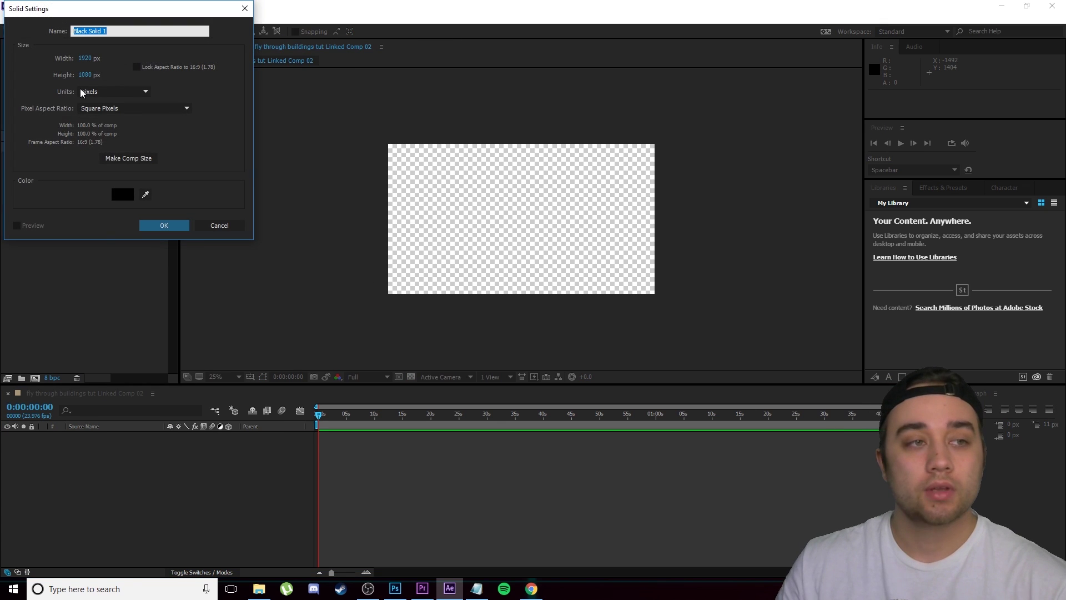
left_click(184, 225)
Rename the black solid layer to 'city'
right_click(114, 441)
left_click(158, 575)
type("city")
key("Return")
left_click(268, 487)
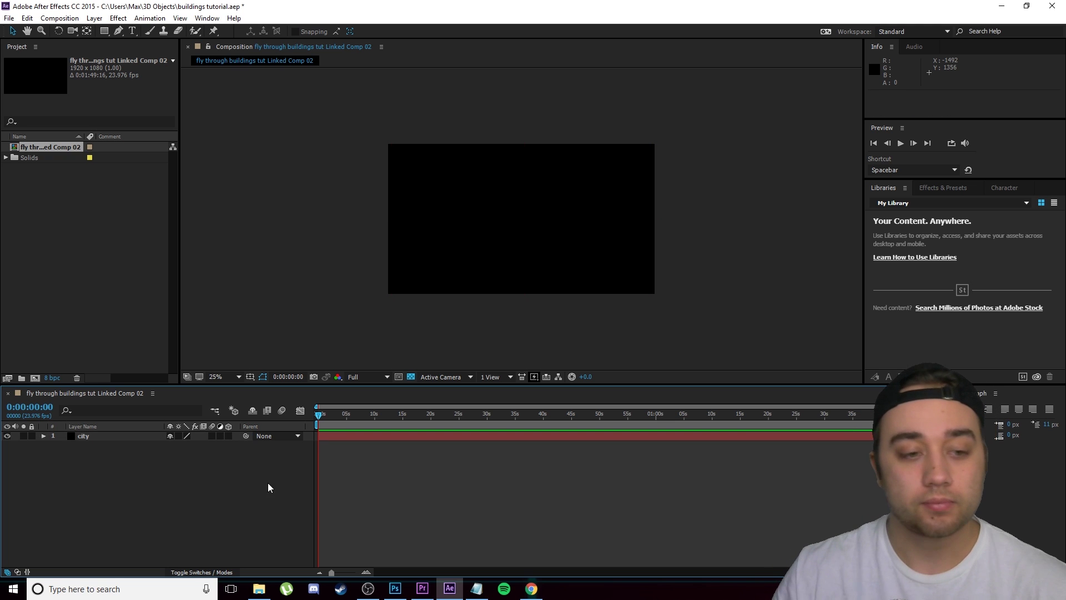
Search Effects & Presets for 'element' and apply the Element effect to the city layer
left_click(943, 189)
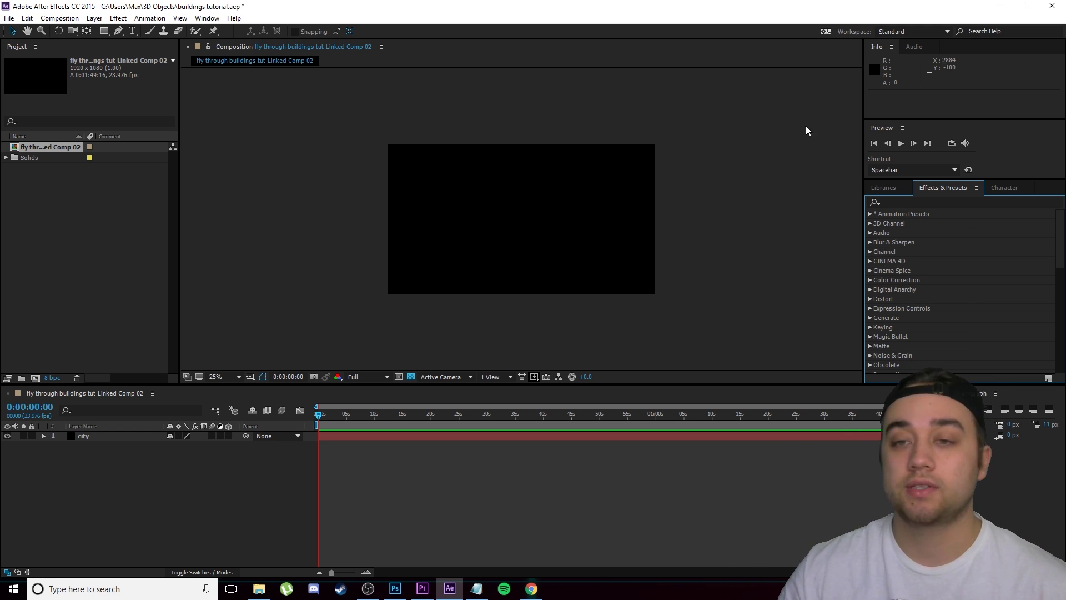
left_click(906, 203)
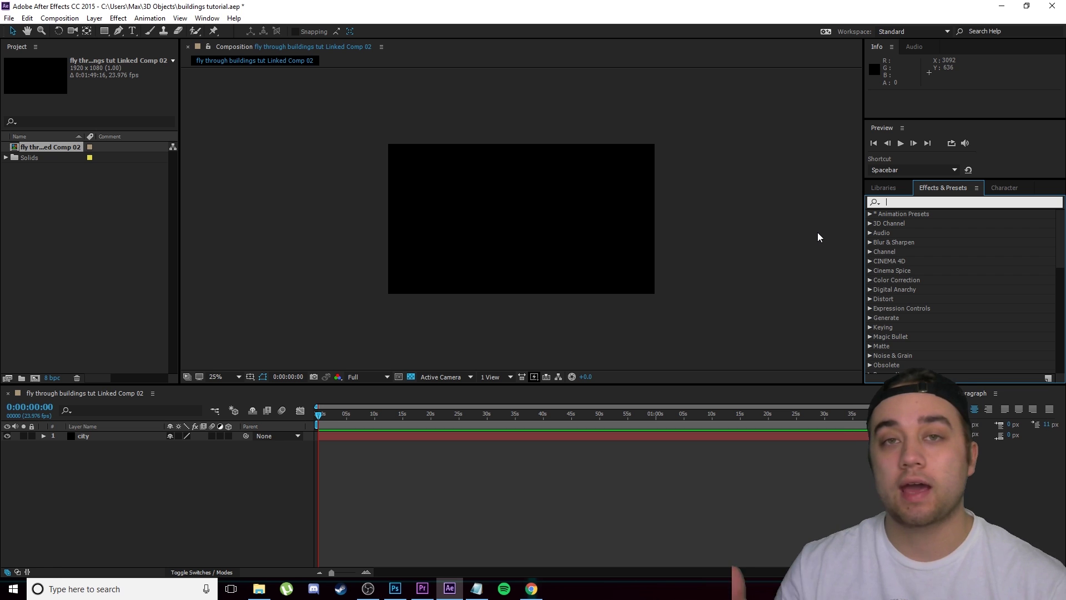
type("e")
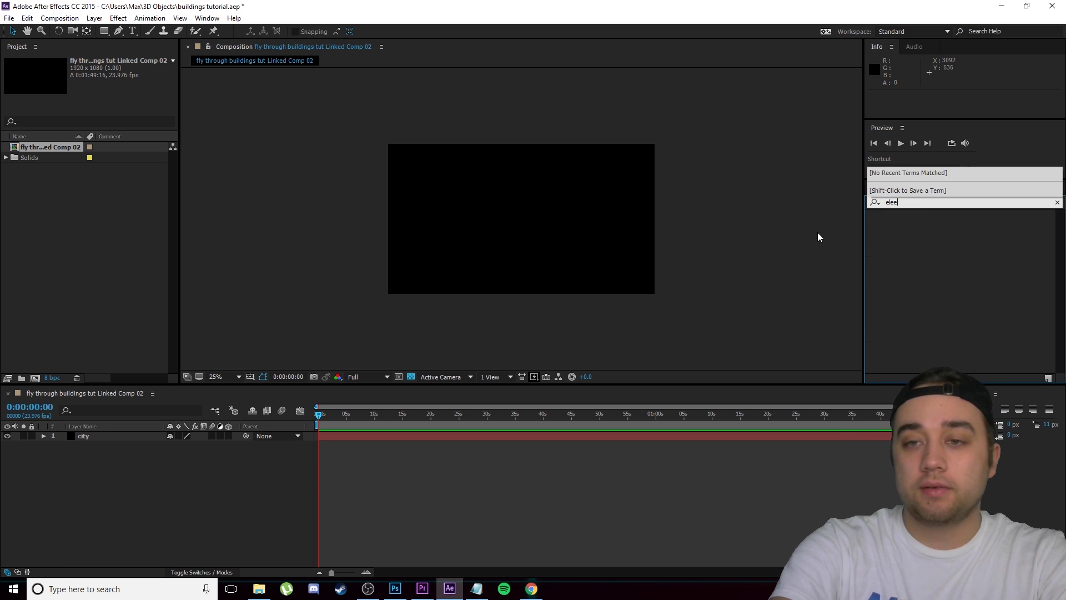
key("BackSpace")
type("ment")
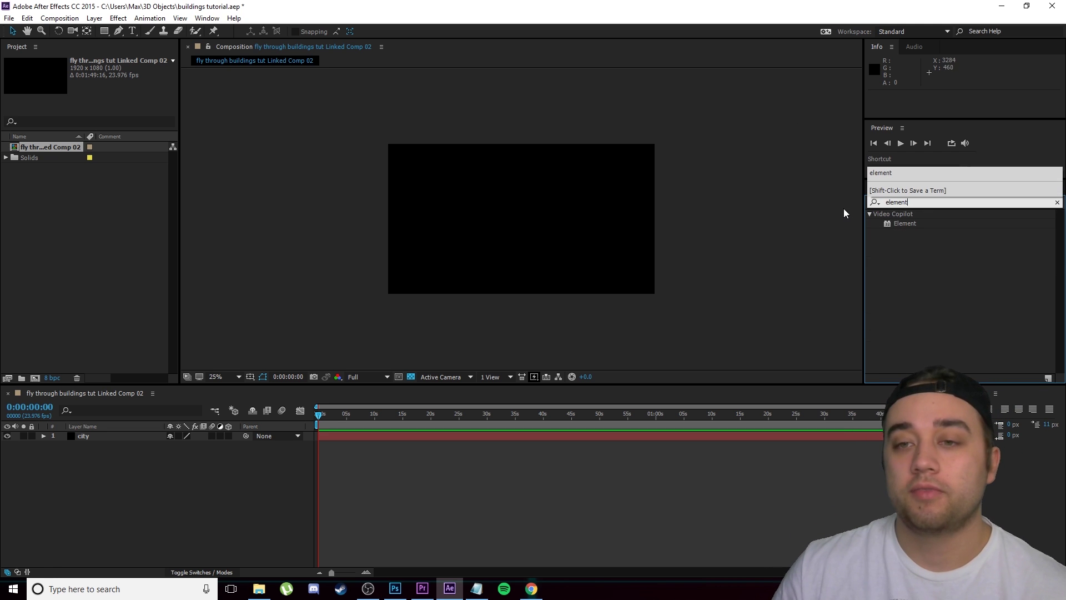
left_click(905, 223)
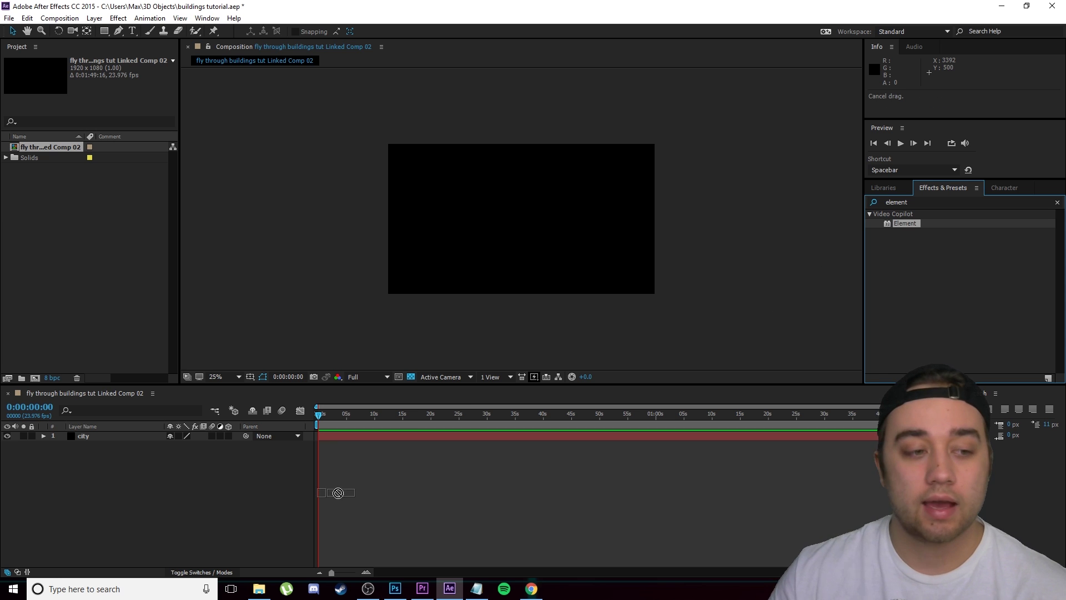
left_click_drag(92, 444, 99, 444)
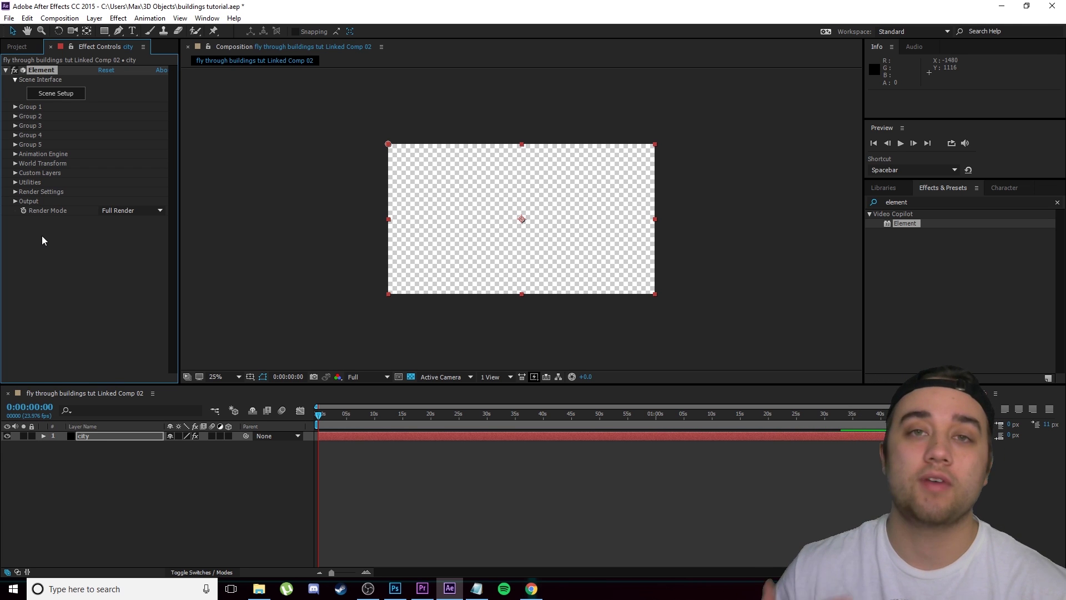
Open Element's Scene Setup and browse the Metropolitan night building models
left_click(55, 93)
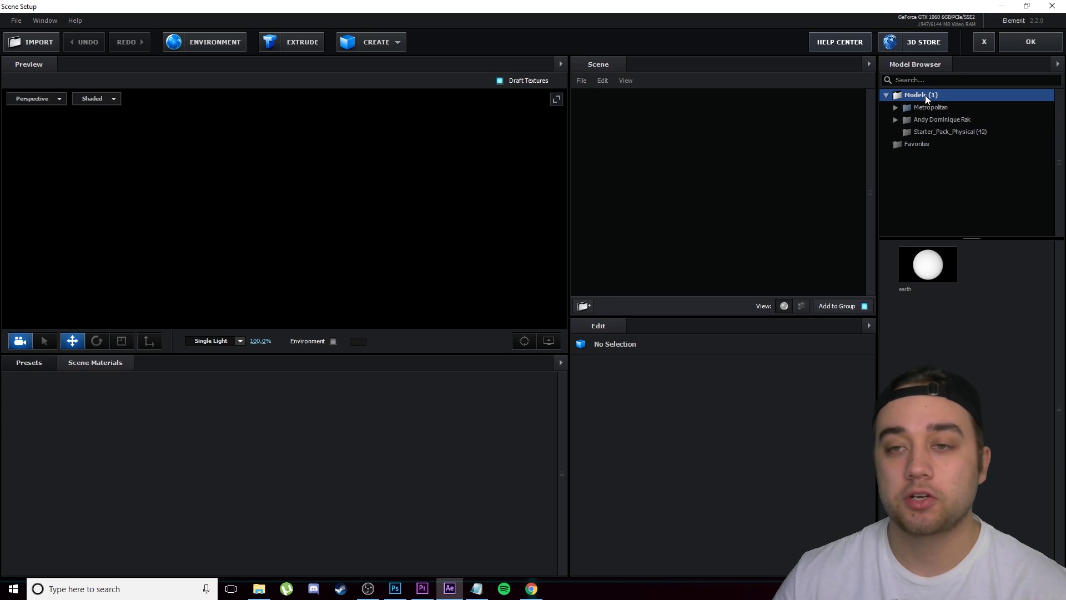
left_click(894, 108)
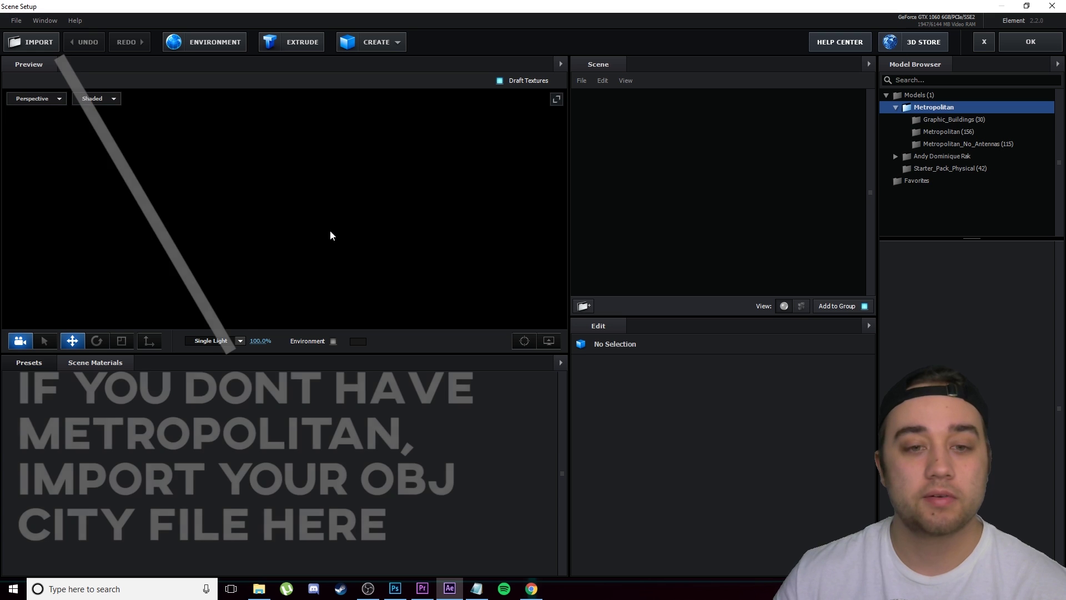
left_click_drag(311, 190, 285, 181)
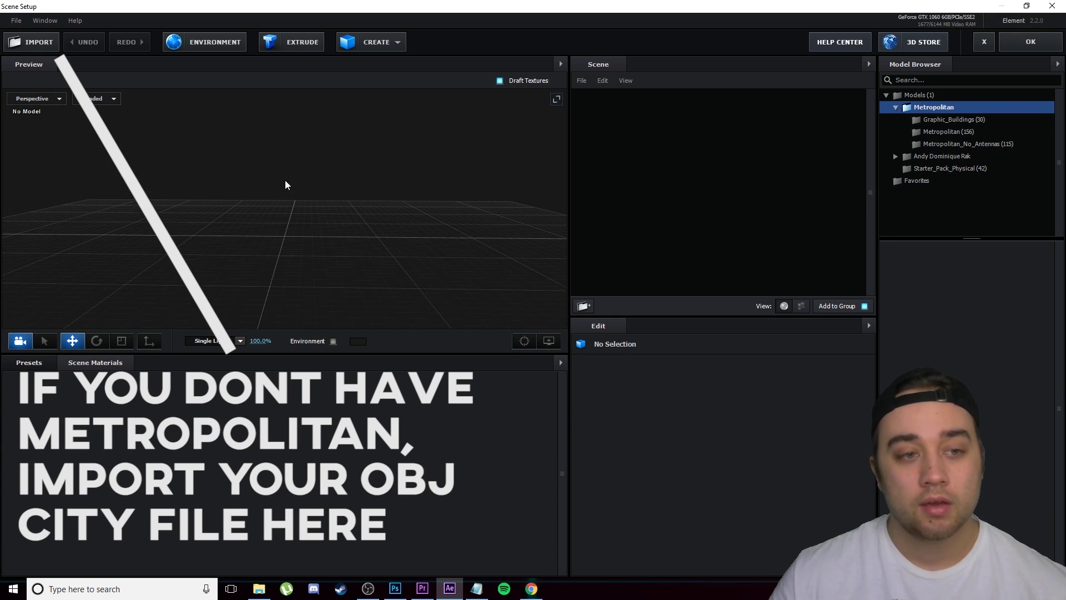
left_click(944, 143)
scroll(939, 349, "down", 3)
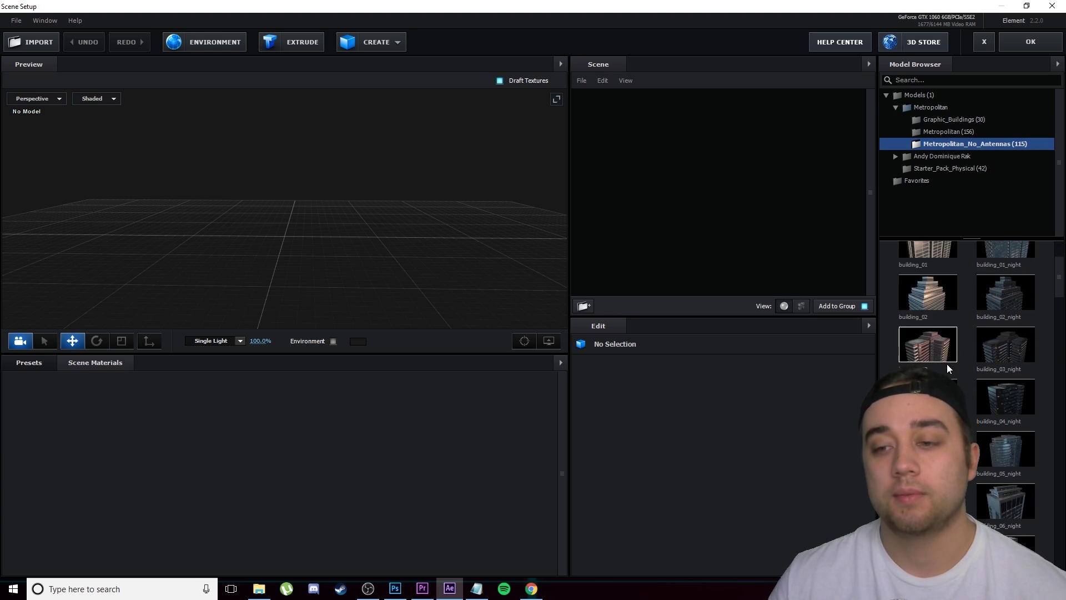
scroll(952, 359, "down", 10)
scroll(964, 361, "down", 10)
scroll(977, 362, "down", 10)
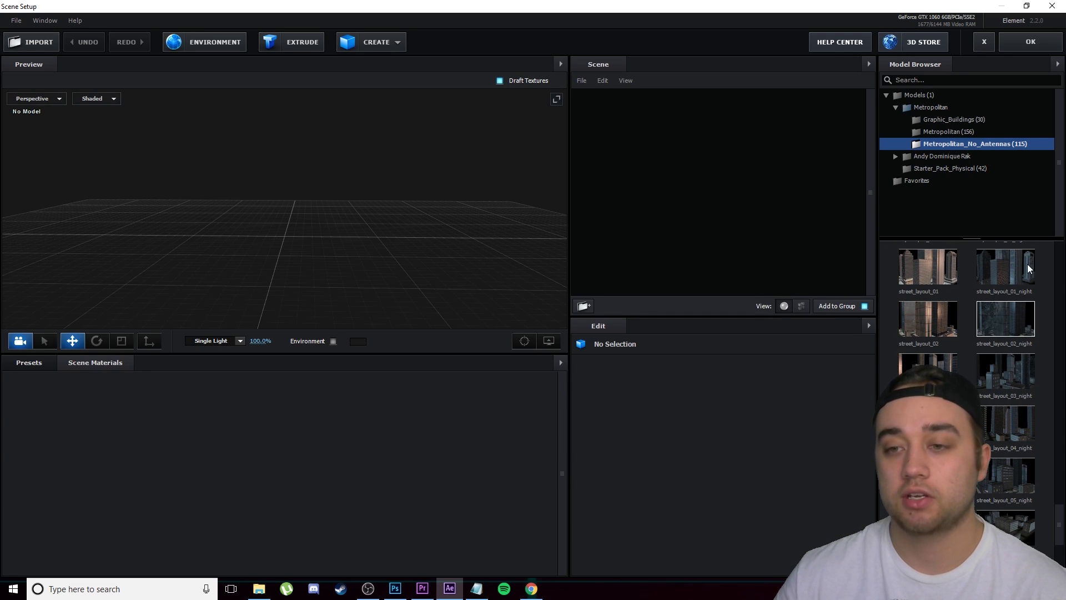
scroll(1002, 323, "down", 3)
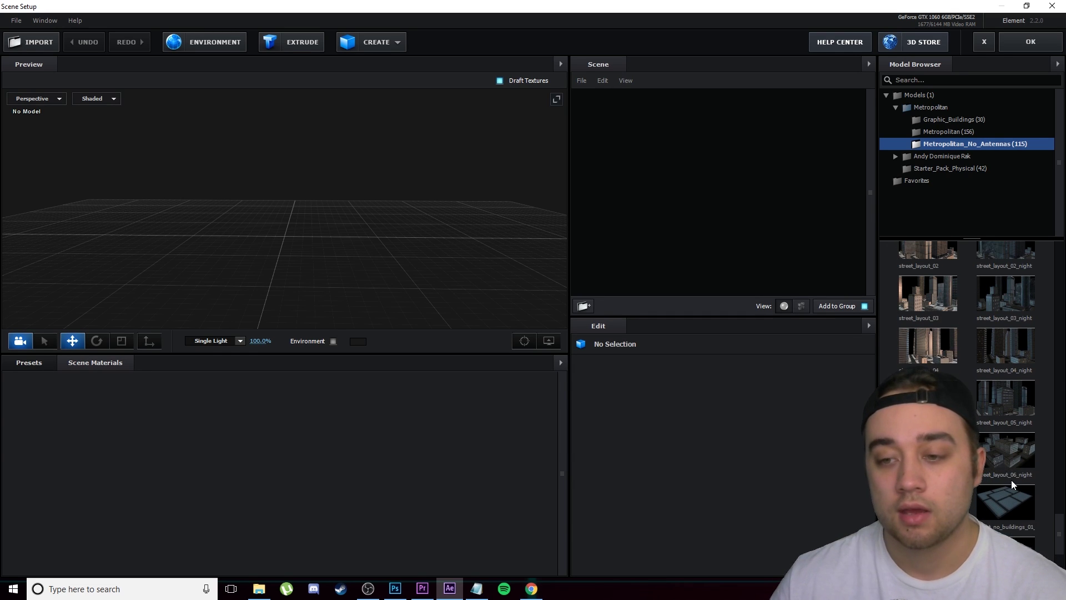
Add street_layout_06 and 04 night plus night skyscrapers like skyscraper_07, then apply the scene
left_click(1008, 461)
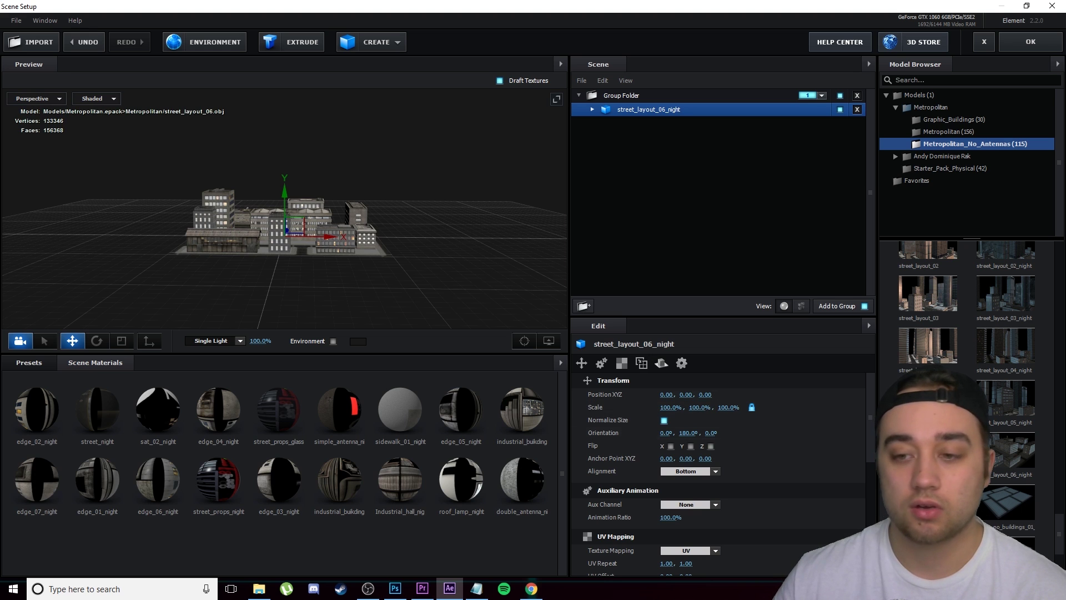
left_click(1012, 364)
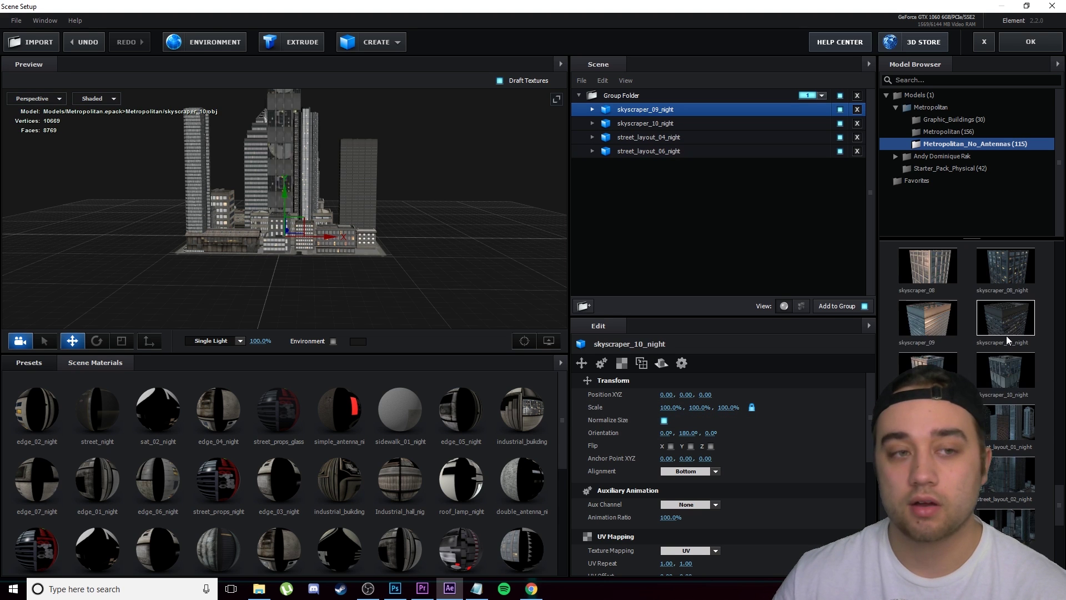
scroll(1009, 338, "up", 1)
scroll(1009, 350, "up", 3)
left_click(1008, 366)
scroll(1012, 356, "up", 3)
left_click(1016, 345)
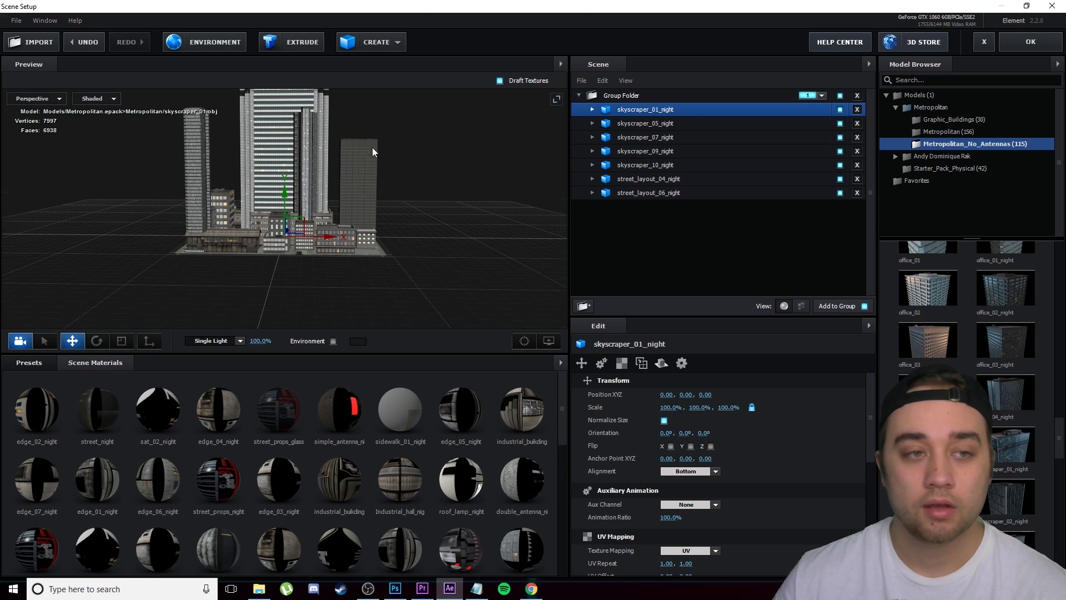
left_click_drag(372, 148, 461, 207)
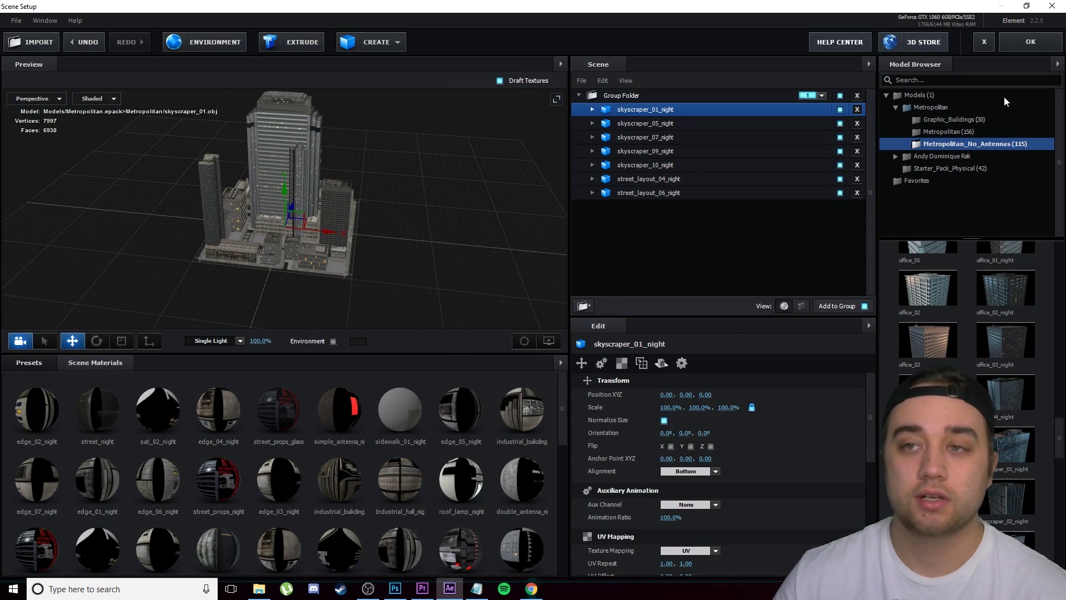
left_click(1031, 43)
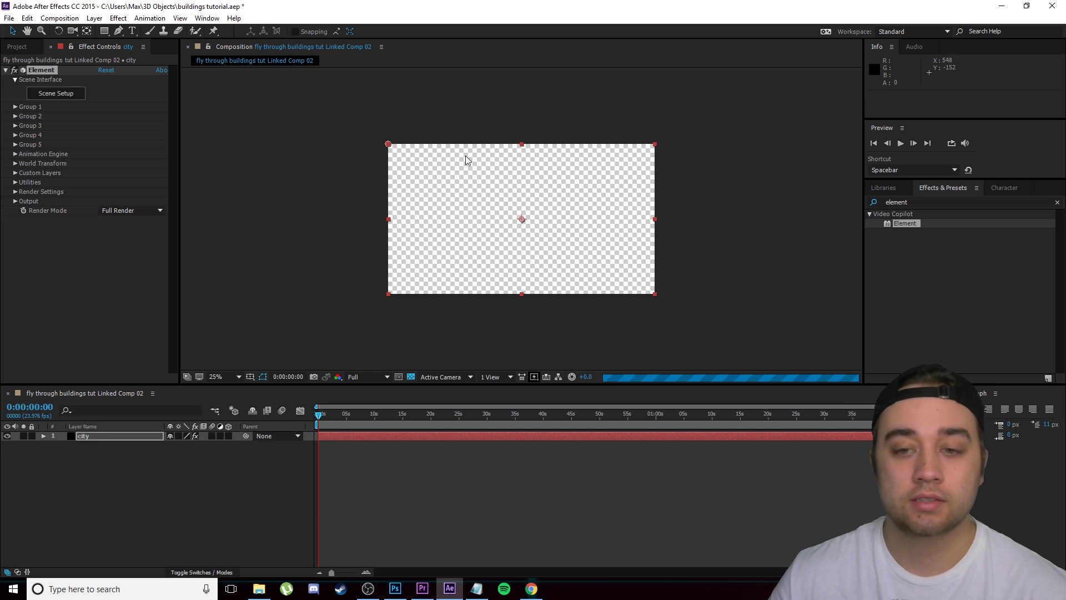
Undo an accidental city layer move and add a new 35mm camera
left_click_drag(558, 189, 582, 245)
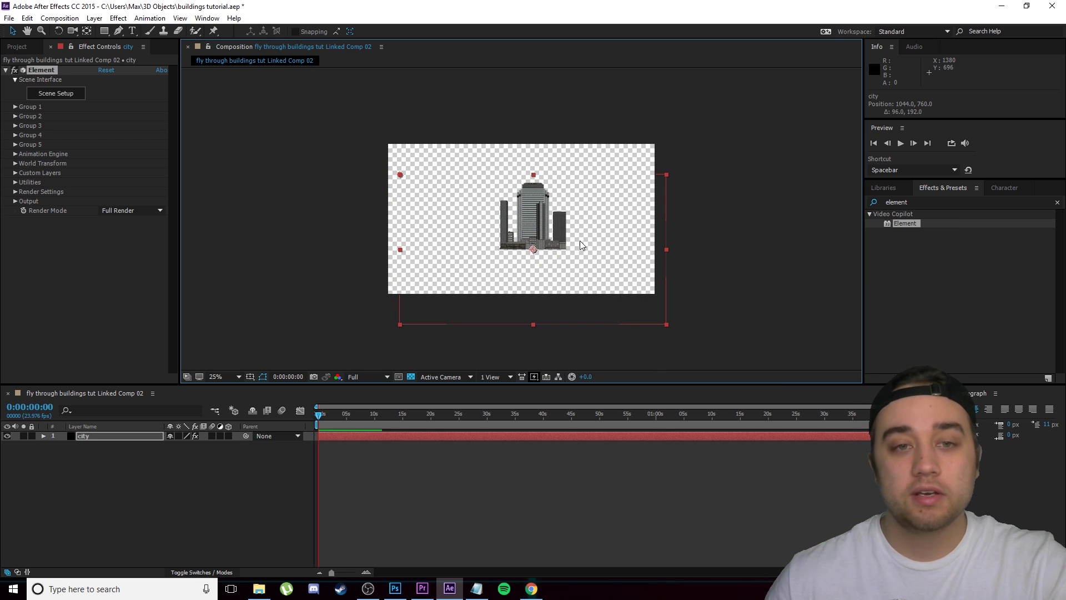
key("ctrl+z")
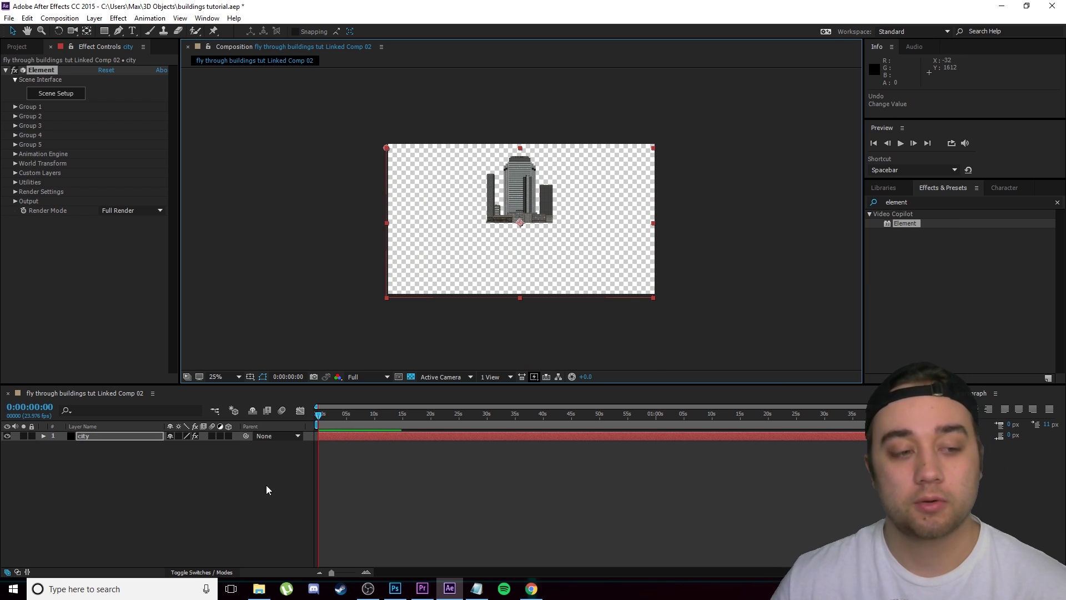
right_click(133, 488)
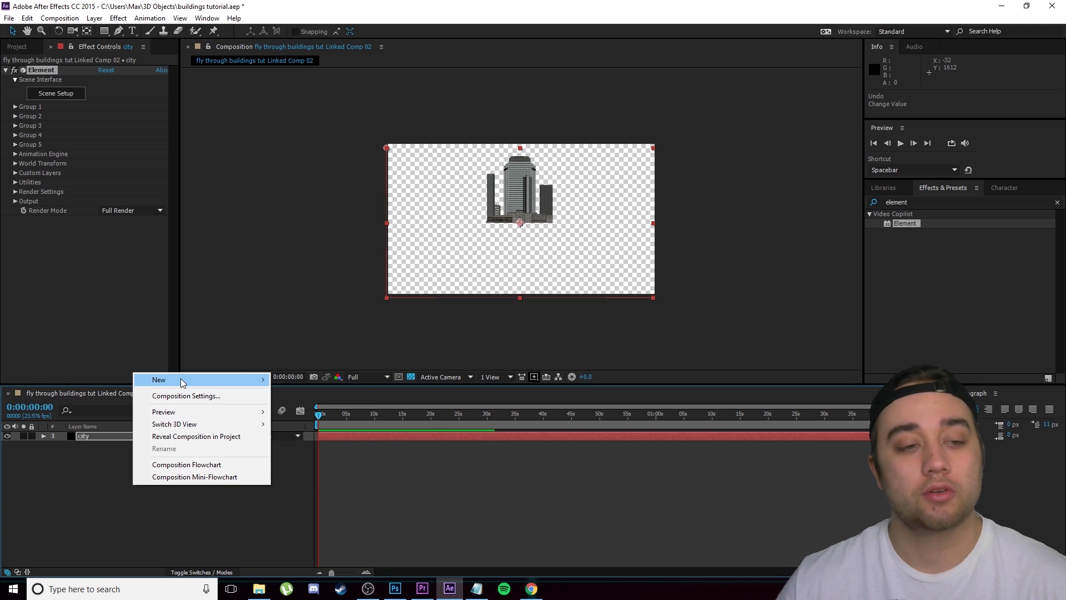
mouse_move(181, 379)
left_click(337, 432)
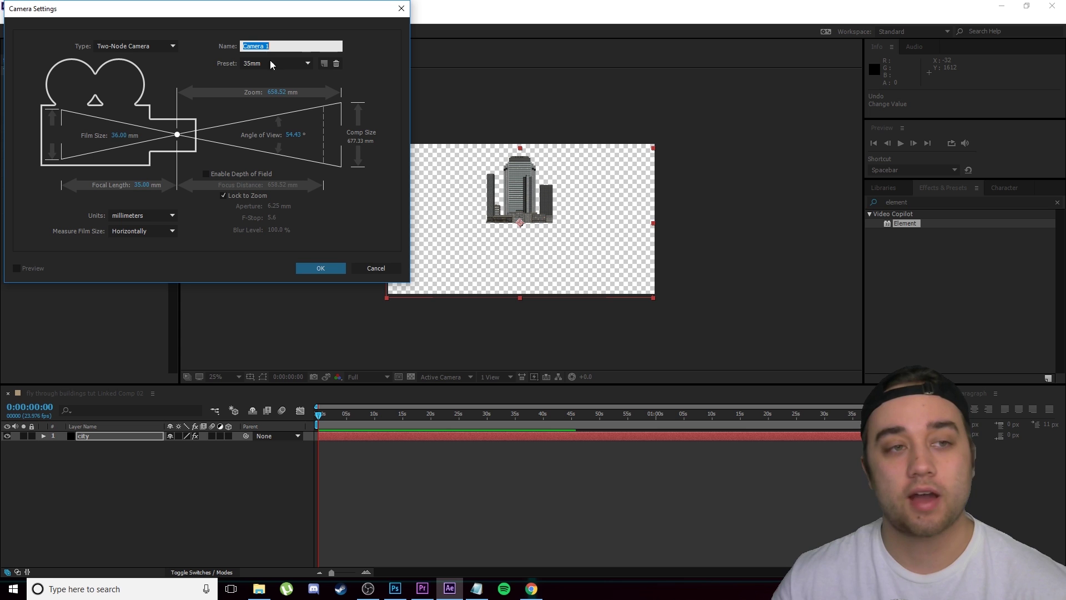
left_click(328, 269)
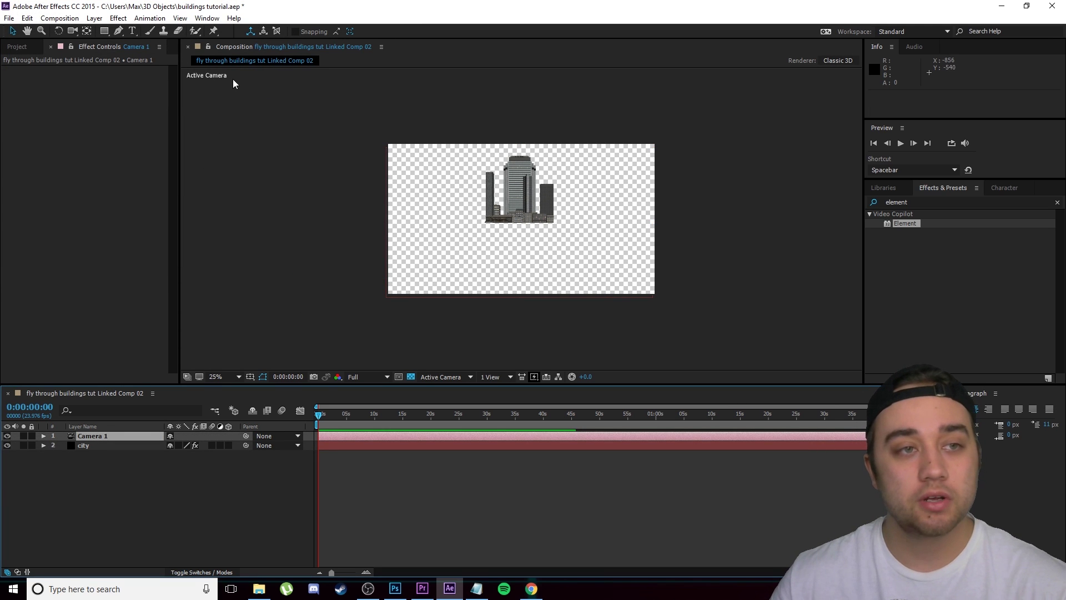
Orbit and pull back Camera 1 to frame the city block in perspective
key("c")
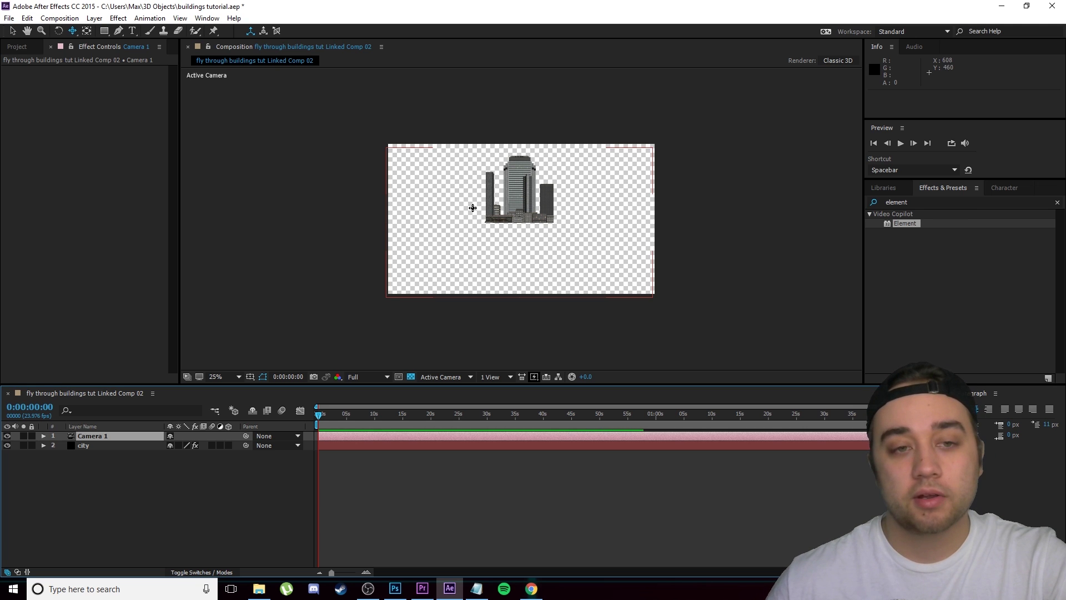
left_click_drag(473, 207, 507, 245)
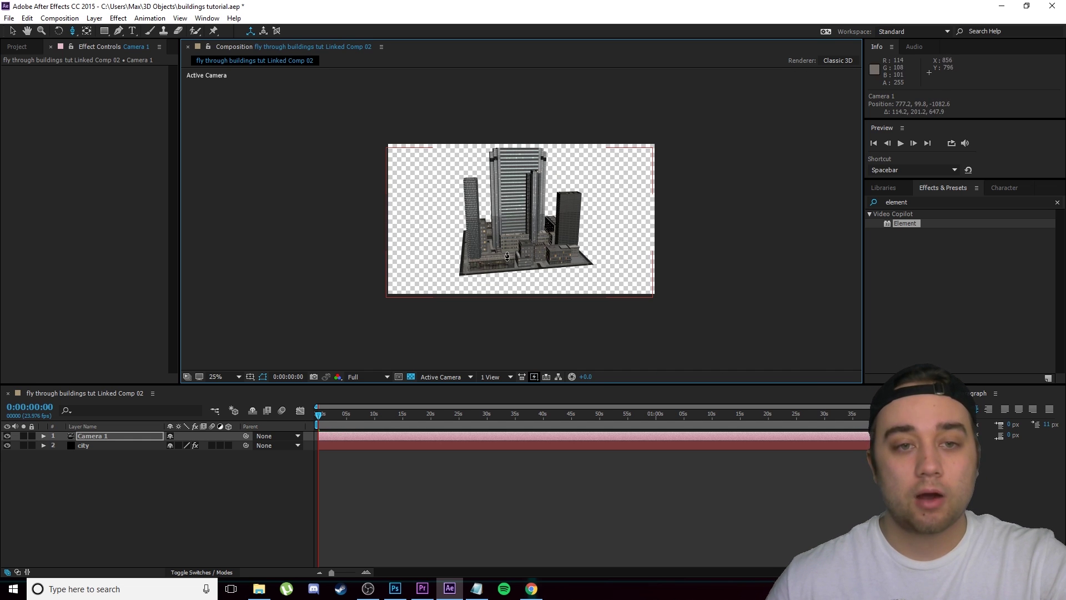
left_click_drag(524, 185, 511, 216)
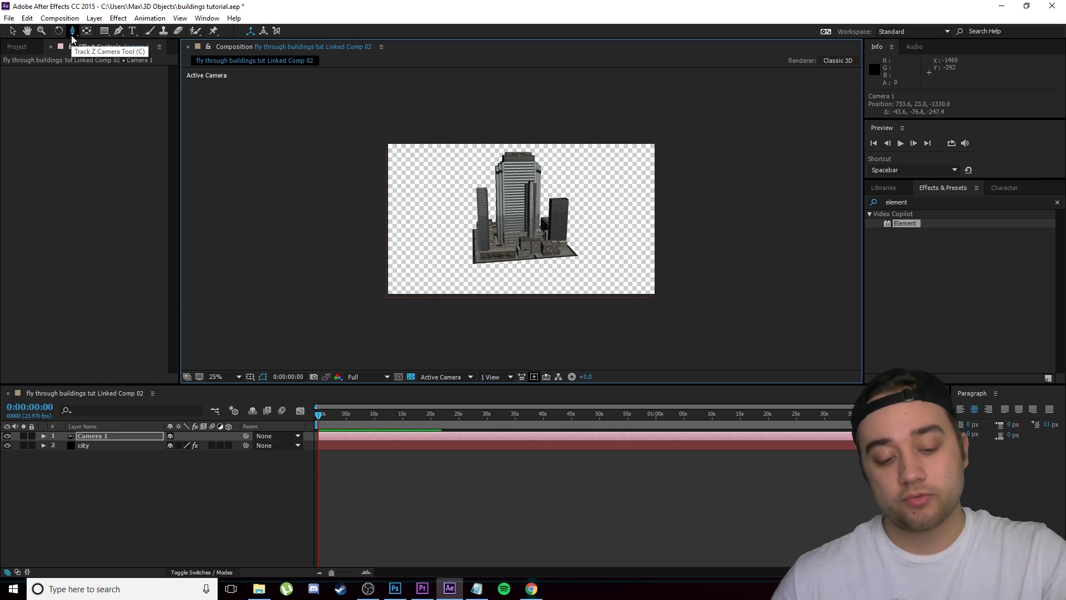
key("c")
key("c")
key("c")
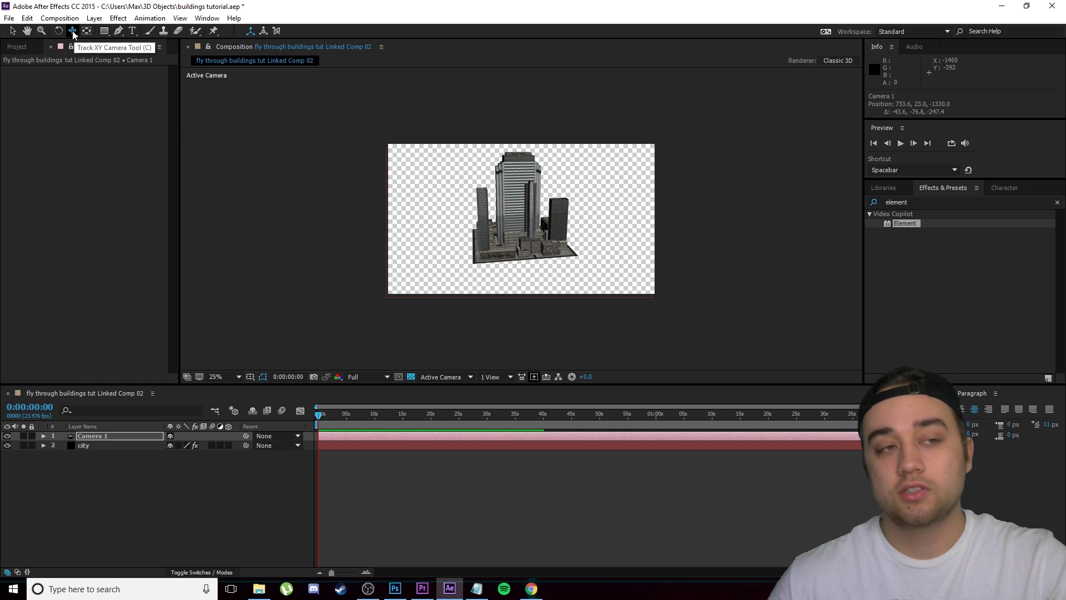
left_click_drag(538, 178, 525, 205)
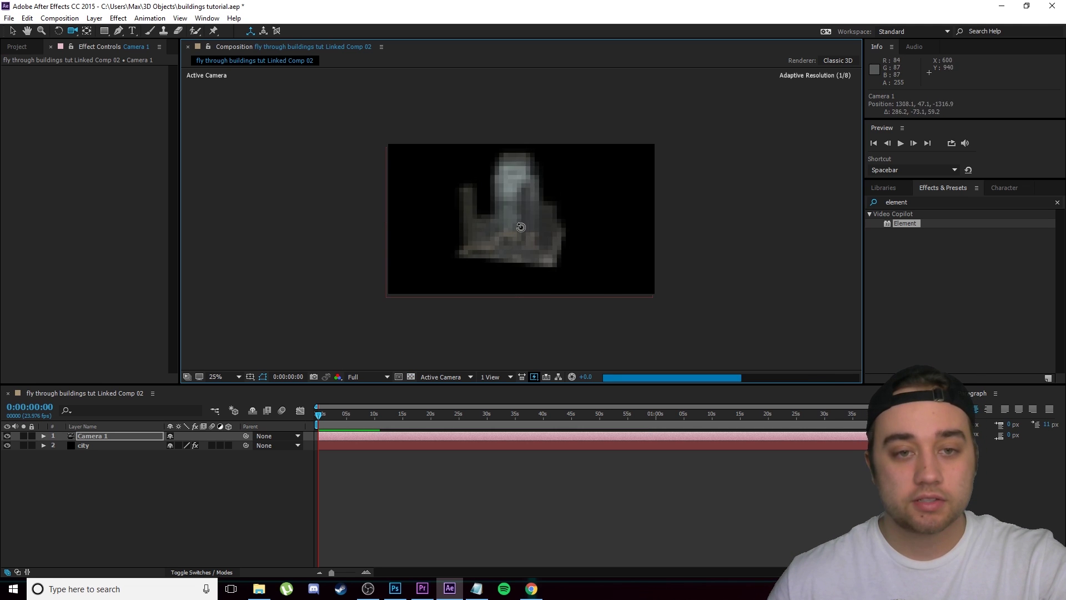
left_click_drag(521, 225, 524, 232)
Set the city layer's Particle Replicator shape to Plane with Particle Count 25
left_click(92, 445)
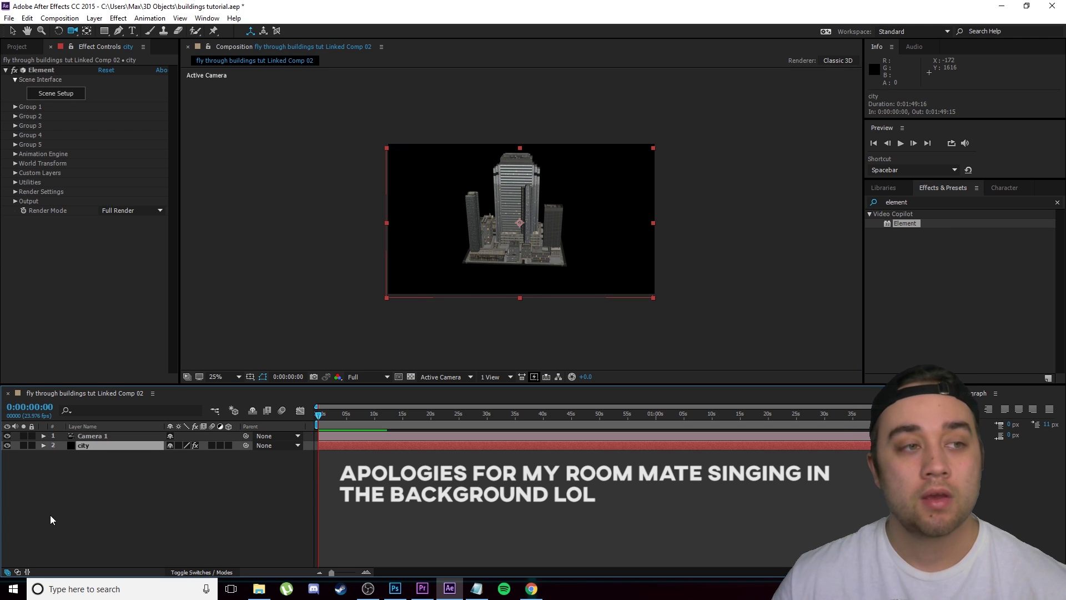
left_click(15, 106)
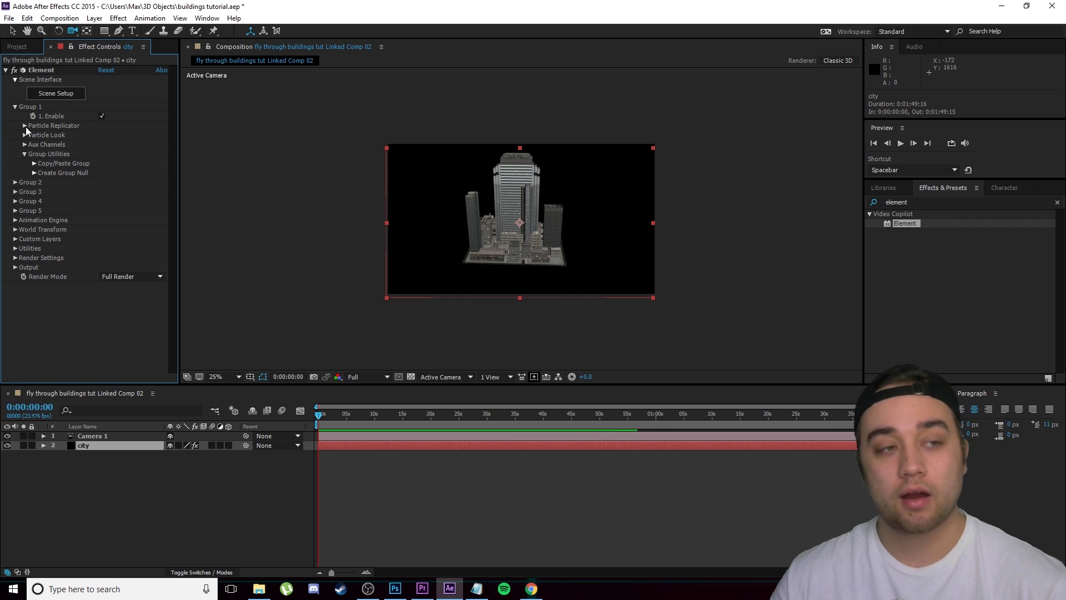
left_click(25, 126)
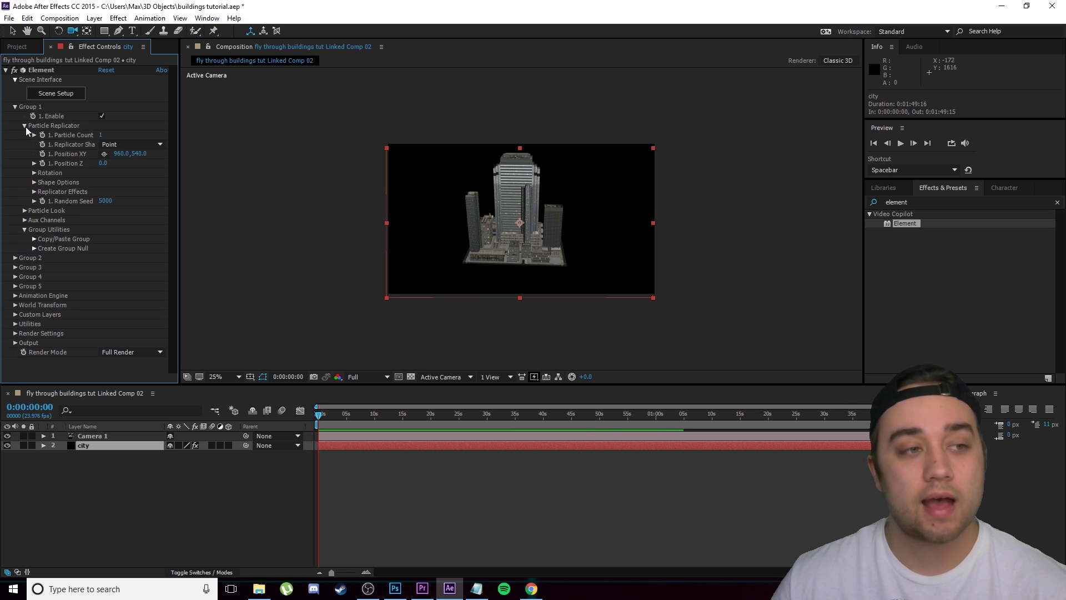
left_click(119, 146)
left_click(134, 176)
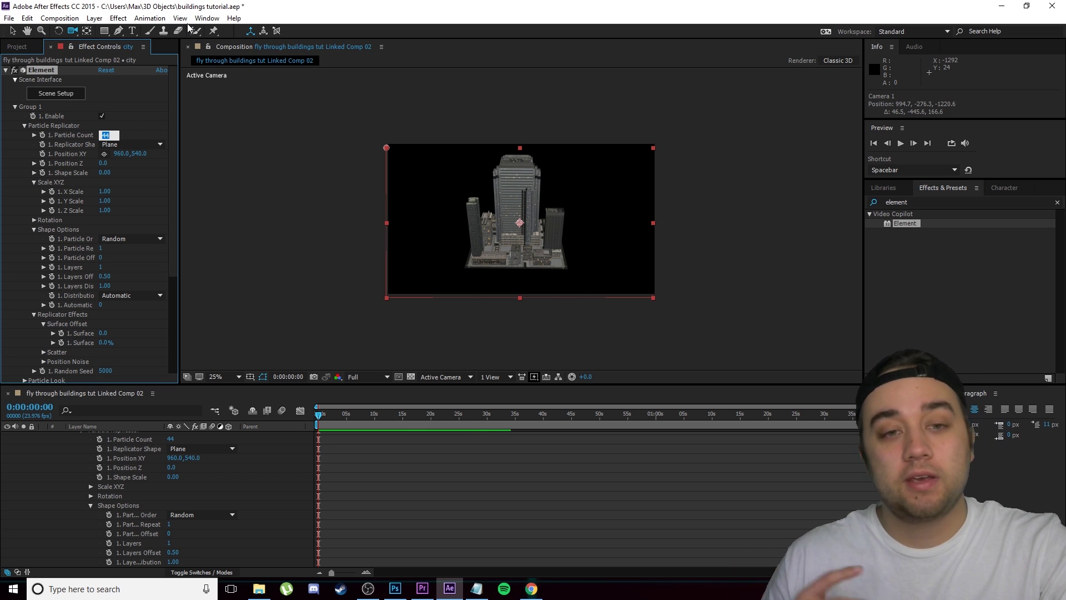
key("Return")
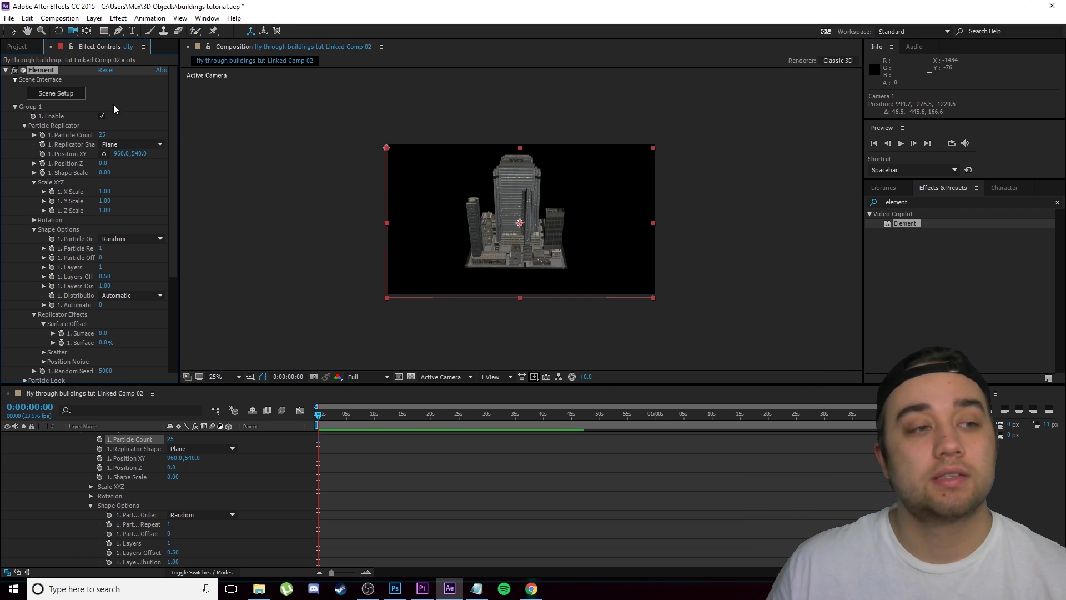
Raise Shape Scale to 39.50 with 10 particles and fly the camera down among the buildings
left_click_drag(108, 171, 247, 150)
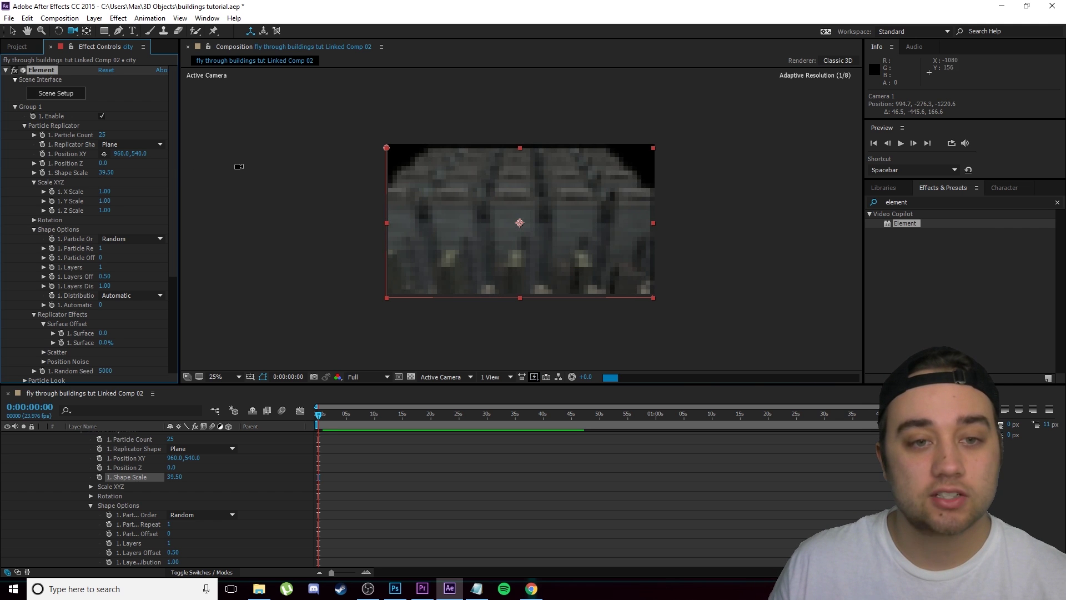
left_click_drag(426, 298, 541, 181)
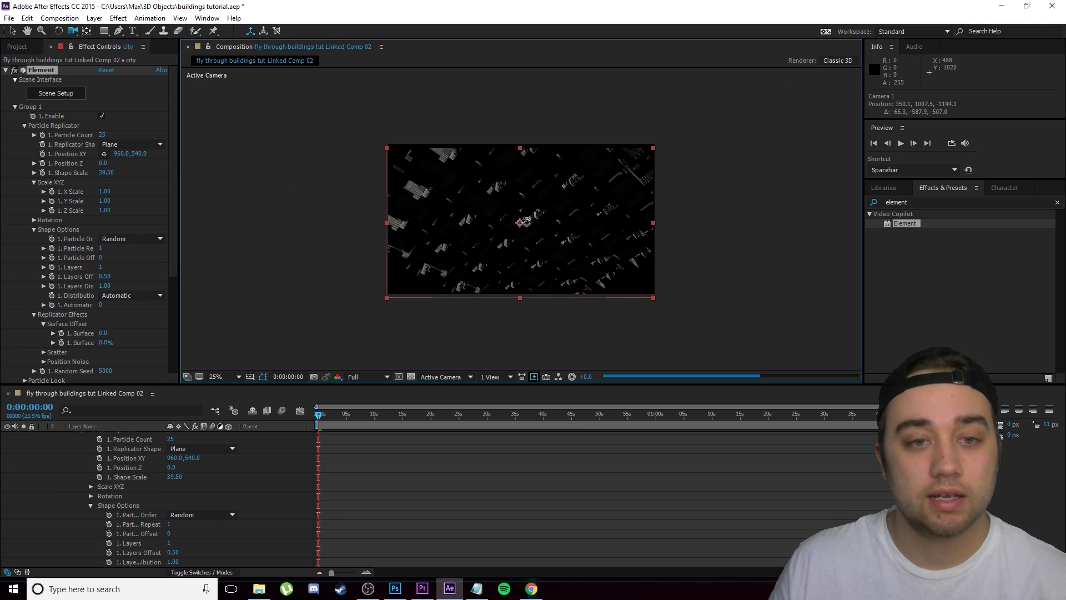
left_click_drag(533, 234, 516, 244)
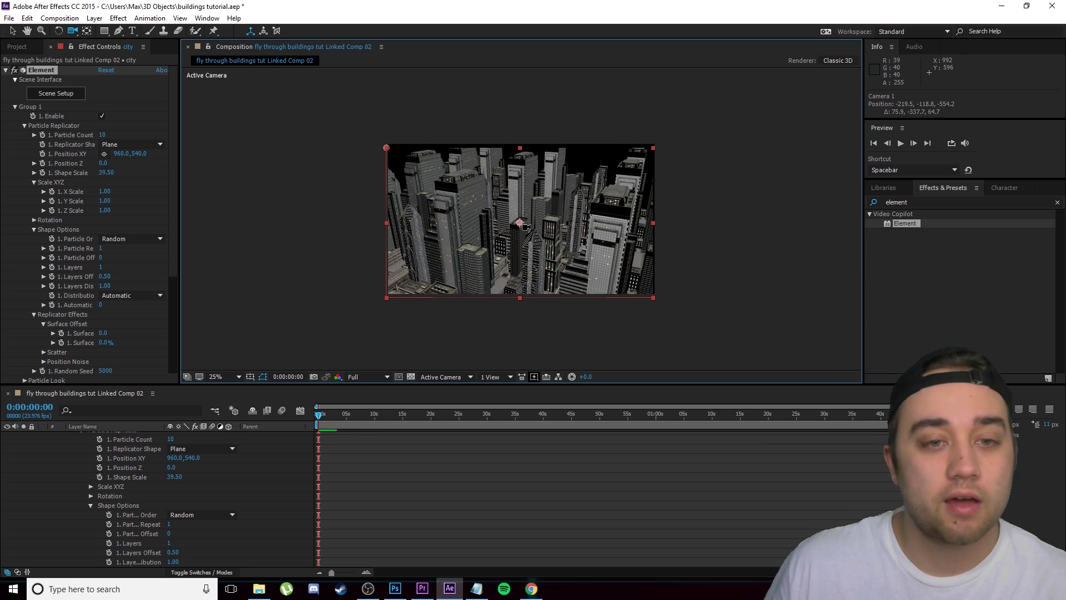
left_click_drag(540, 221, 542, 136)
left_click_drag(544, 203, 541, 220)
left_click_drag(535, 257, 540, 235)
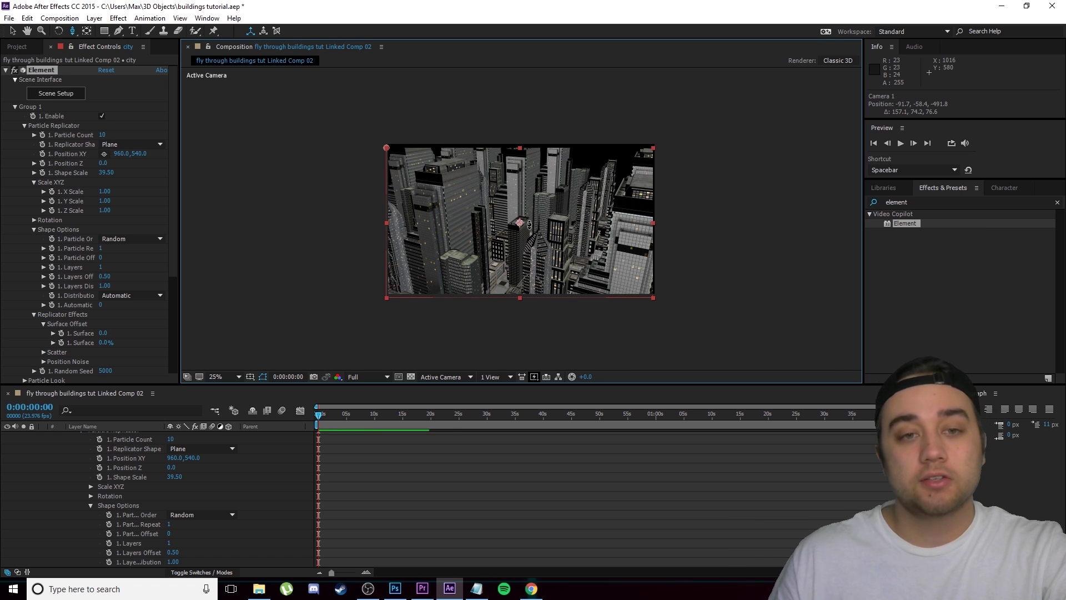
left_click_drag(520, 223, 522, 247)
scroll(58, 484, "up", 3)
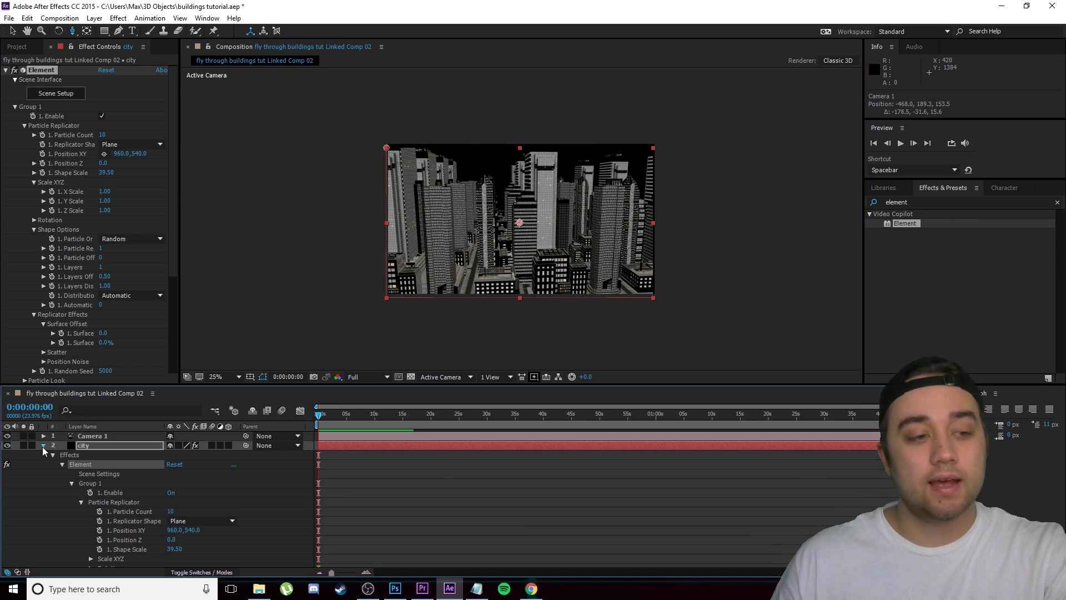
Create Light 1, a white shadow-casting spot light at 500% intensity, 37° cone, 64% feather
left_click(44, 445)
right_click(111, 478)
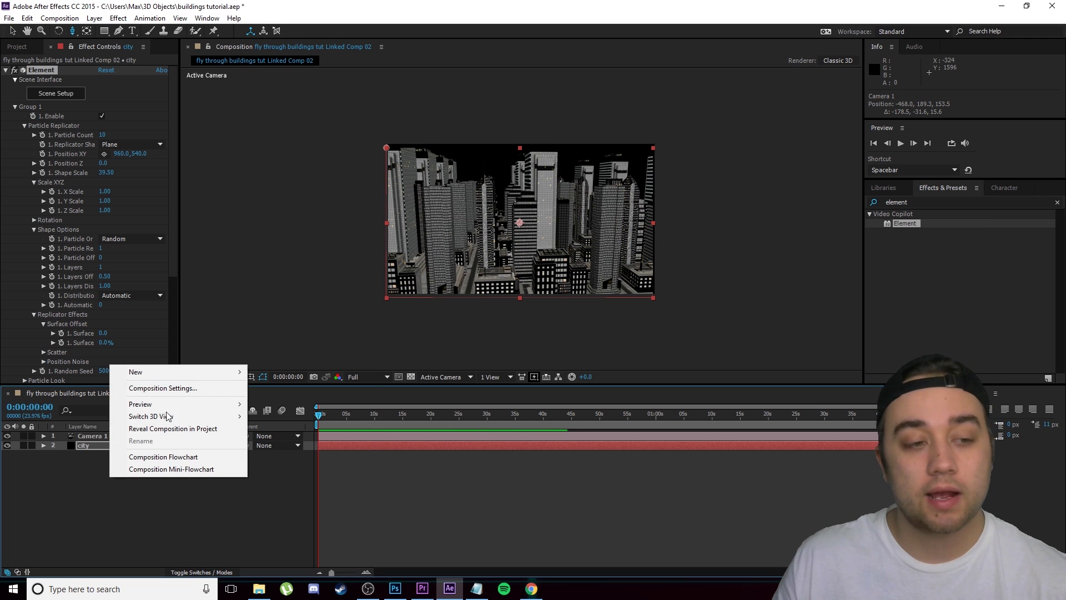
mouse_move(174, 373)
left_click(274, 413)
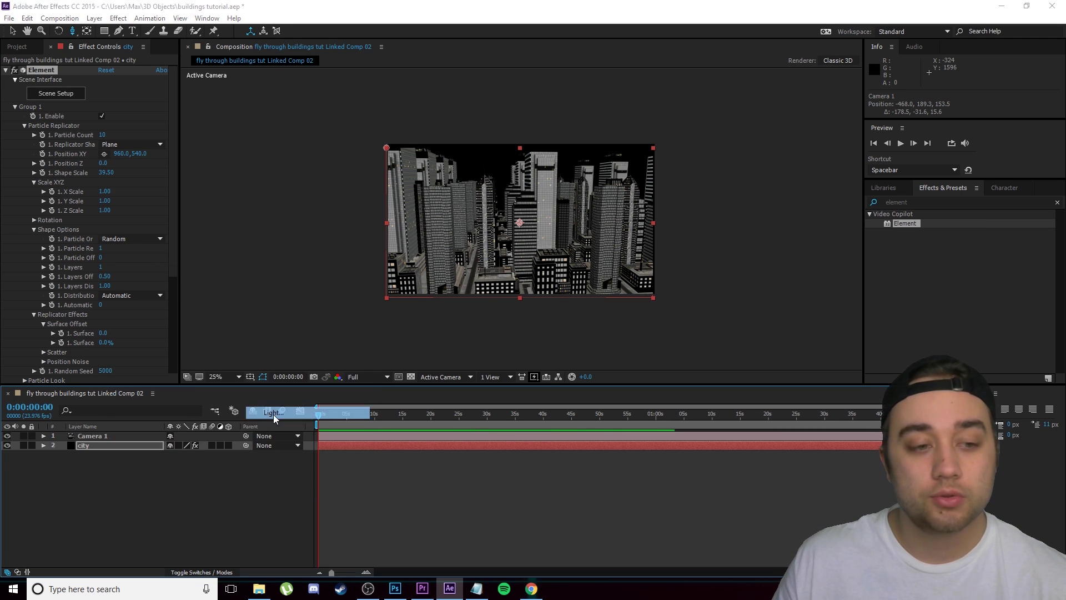
left_click(96, 78)
left_click(15, 28)
left_click(281, 34)
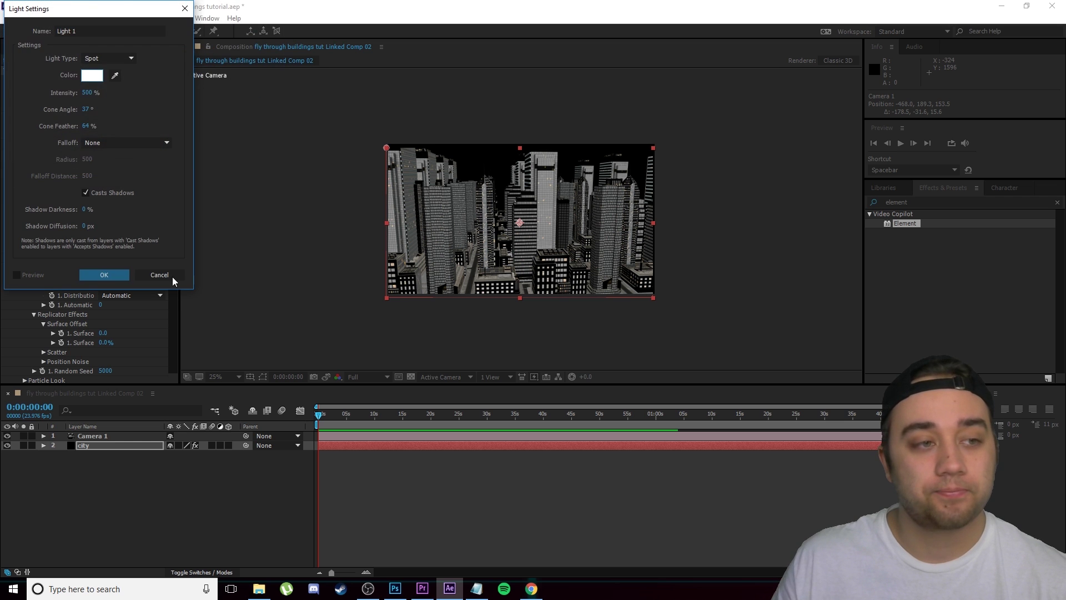
left_click(115, 272)
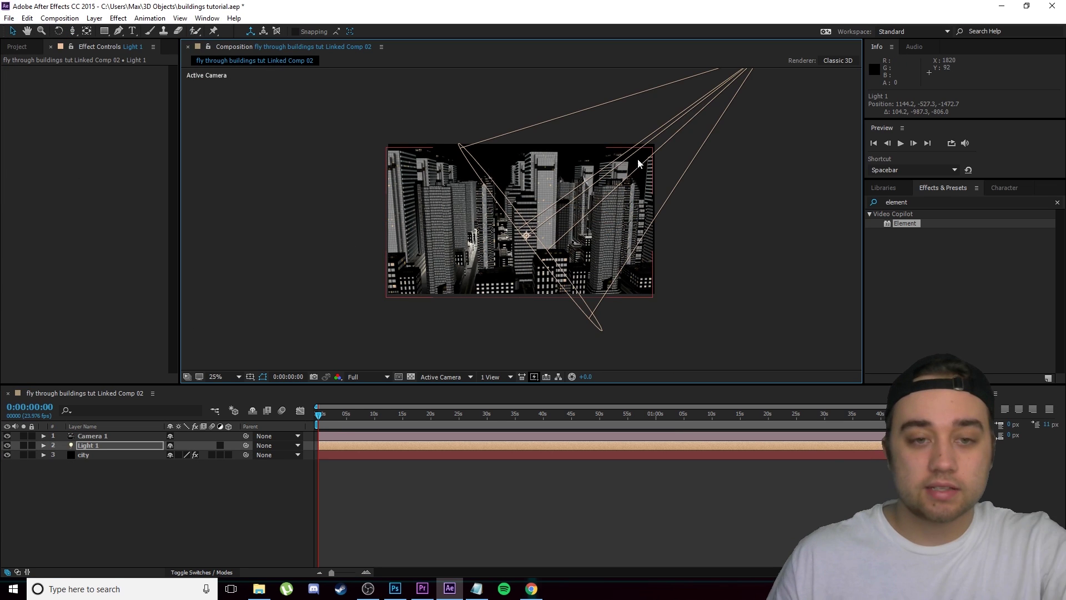
Push Light 1 far up and back along Z and zoom out to see its cone
scroll(624, 171, "down", 1)
left_click_drag(639, 138, 707, 141)
scroll(502, 266, "down", 1)
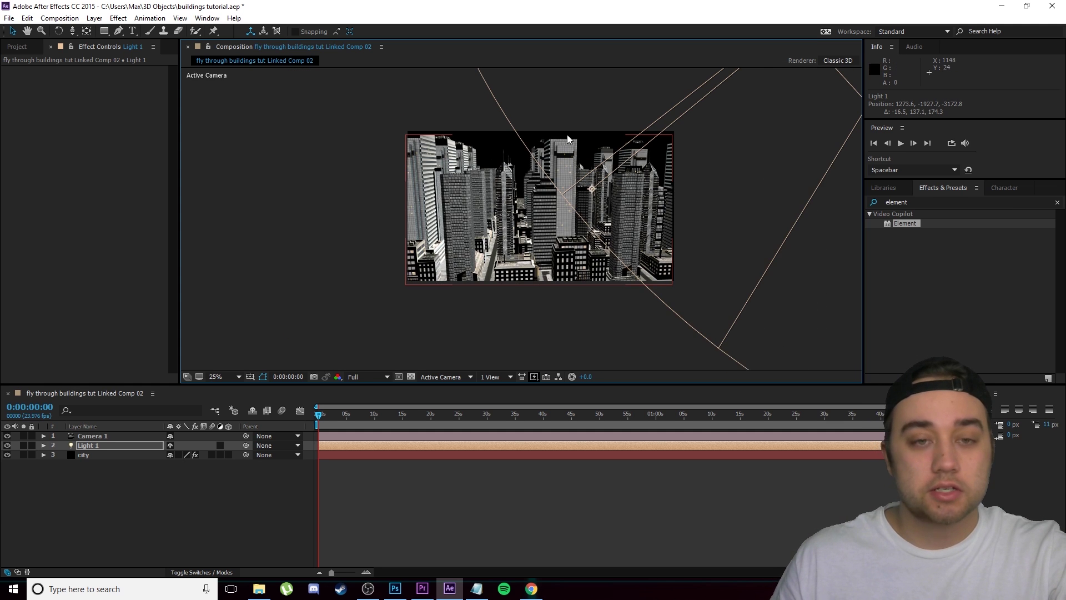
scroll(567, 135, "down", 1)
left_click_drag(559, 169, 525, 272)
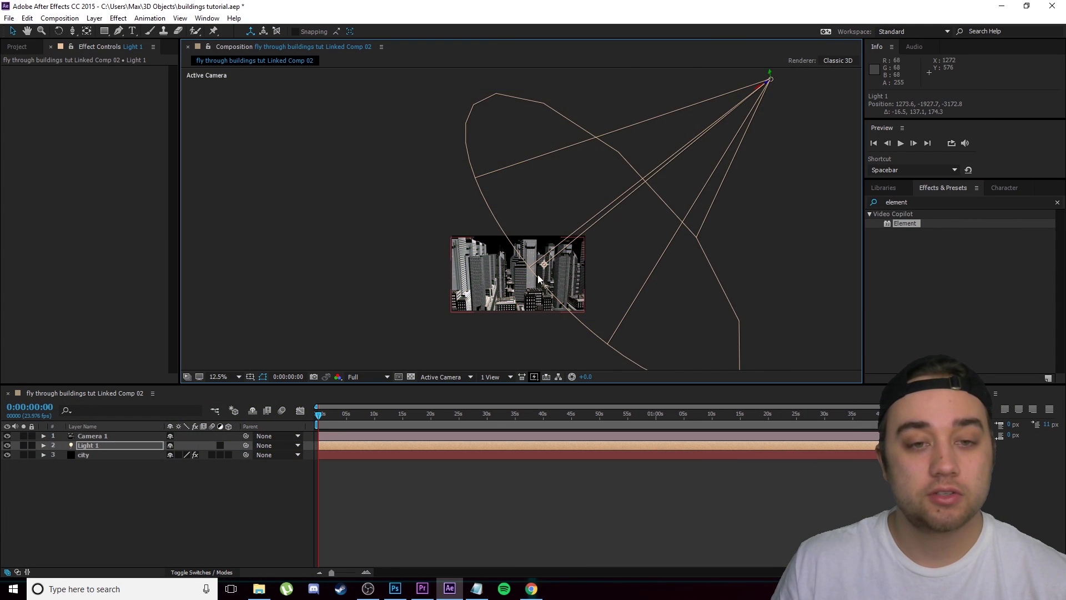
Preview the scene over time and dolly the camera close to a building facade
left_click_drag(320, 423, 244, 392)
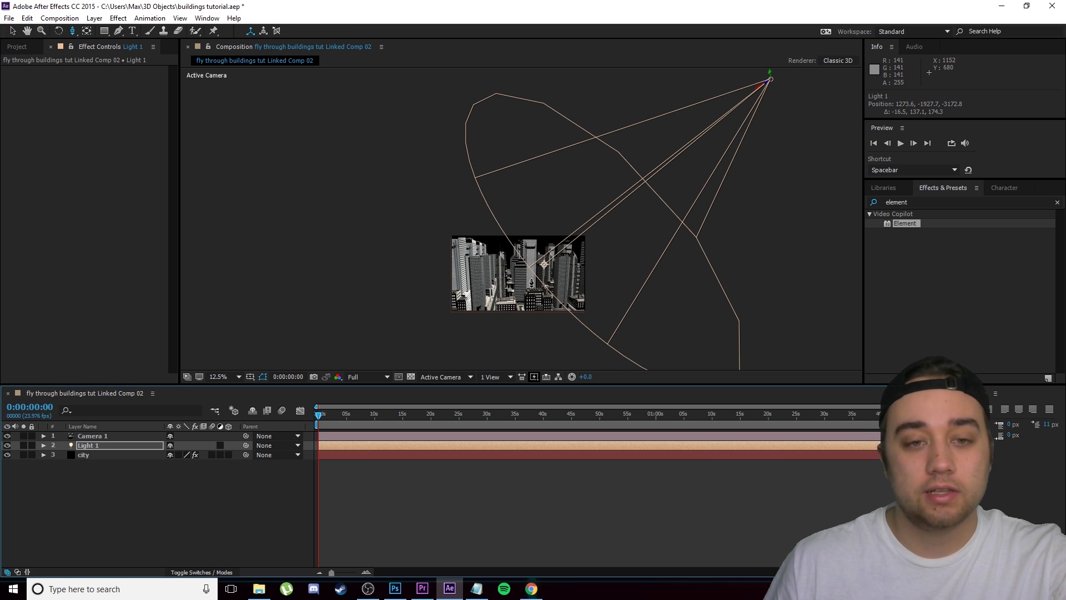
left_click_drag(532, 283, 514, 235)
key("c")
key("c")
key("c")
key("c")
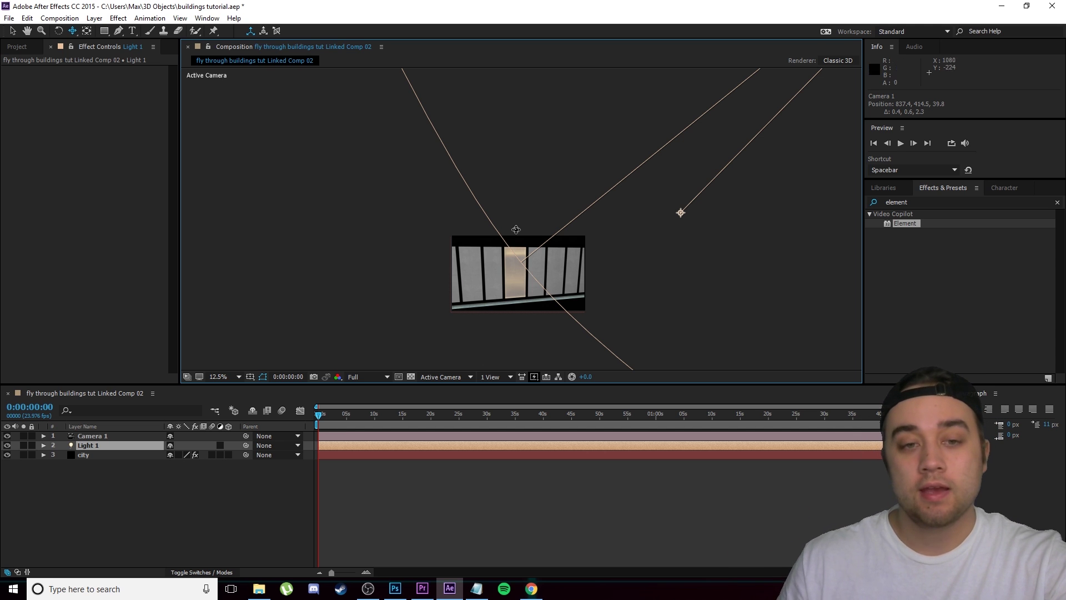
Frame Camera 1 close on the lit facade at 828.4, 412.9, 41.8, then move the playhead to 0:00:09:21
mouse_move(514, 279)
left_mouse_down()
mouse_move(502, 281)
mouse_move(515, 274)
mouse_move(509, 293)
mouse_move(512, 259)
left_mouse_up()
key("ctrl+z")
key("c")
key("c")
key("ctrl+z")
key("ctrl+z")
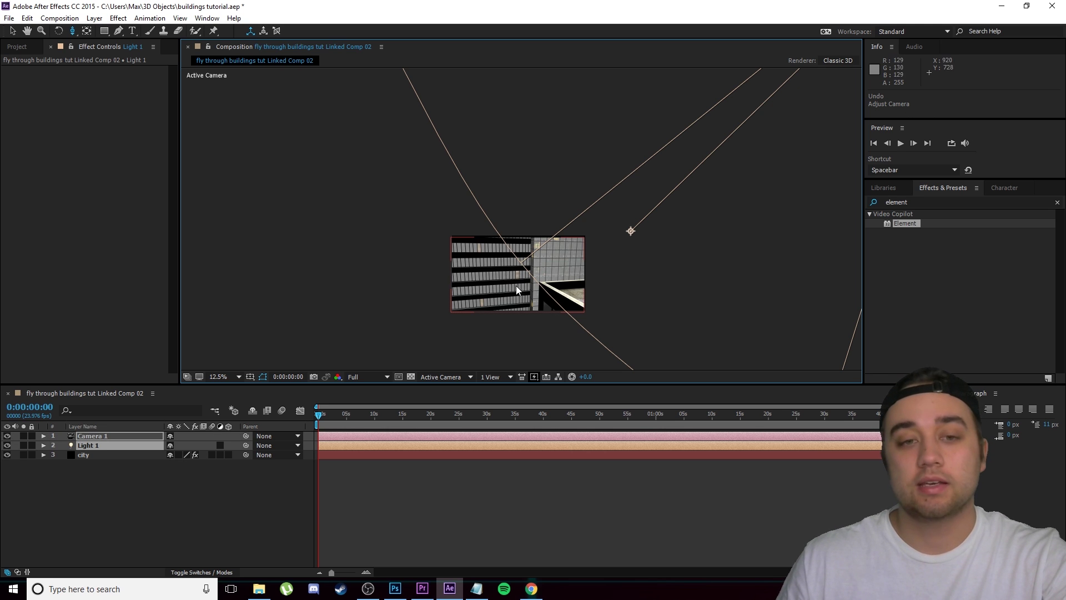
mouse_move(510, 284)
left_mouse_down()
mouse_move(516, 271)
mouse_move(512, 284)
left_mouse_up()
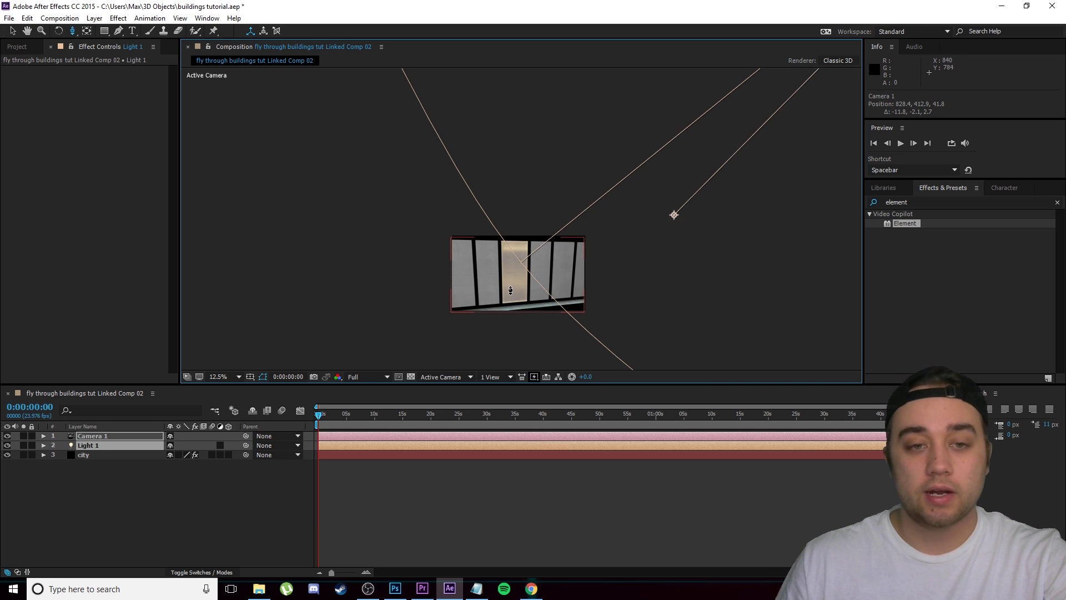
left_click_drag(317, 421, 385, 458)
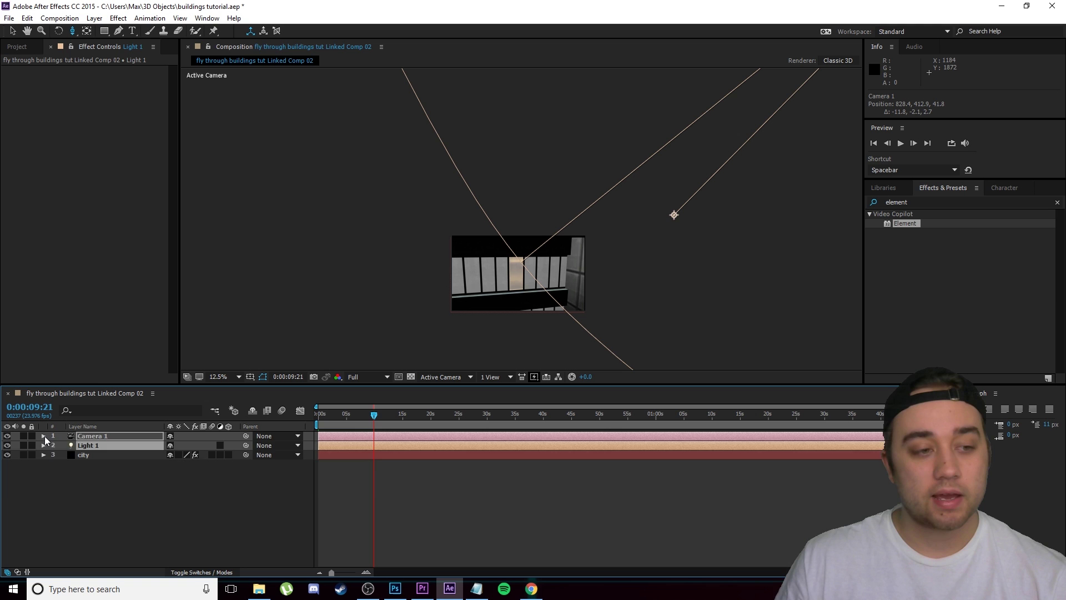
At 9:21, turn on stopwatches for Camera 1's Point of Interest, Position, Orientation and X/Y/Z Rotation
left_click(44, 436)
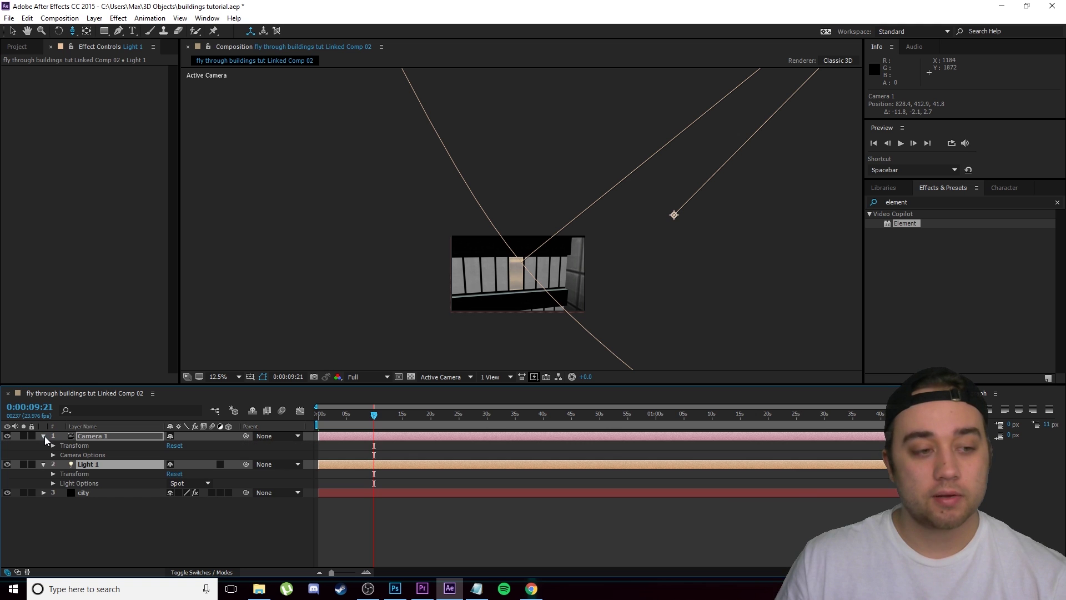
left_click(53, 445)
left_click(71, 455)
left_click(71, 465)
left_click(71, 474)
left_click(71, 483)
left_click(71, 492)
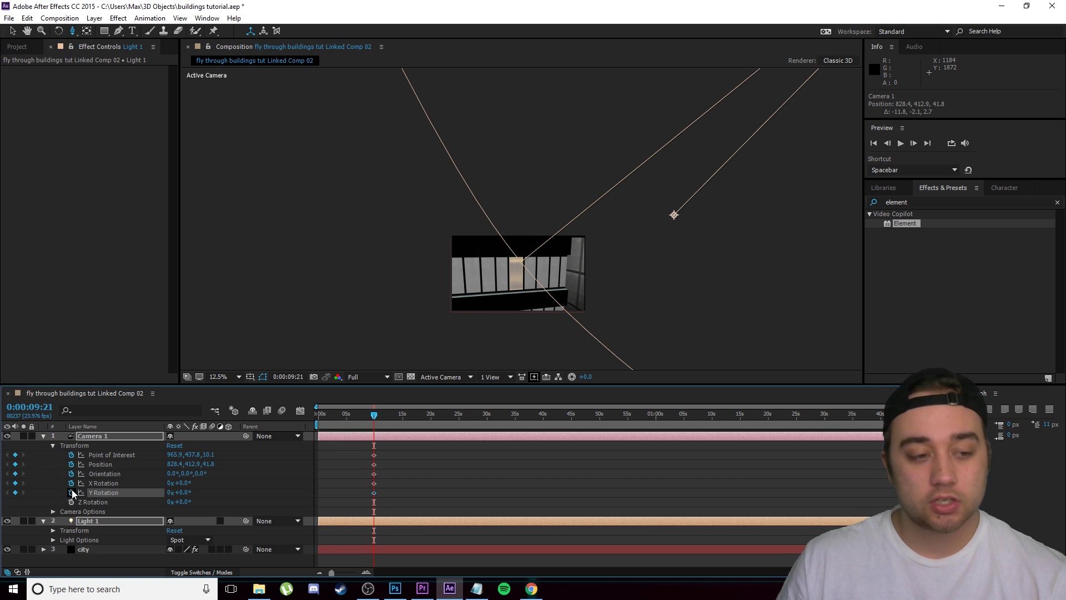
left_click(71, 502)
At frame 0, pull the camera back to -373.1, 195.5, 319.3 and keyframe every transform property
left_click_drag(375, 416, 269, 422)
left_click_drag(510, 277, 498, 364)
mouse_move(321, 421)
left_mouse_down()
mouse_move(329, 415)
mouse_move(317, 415)
left_mouse_up()
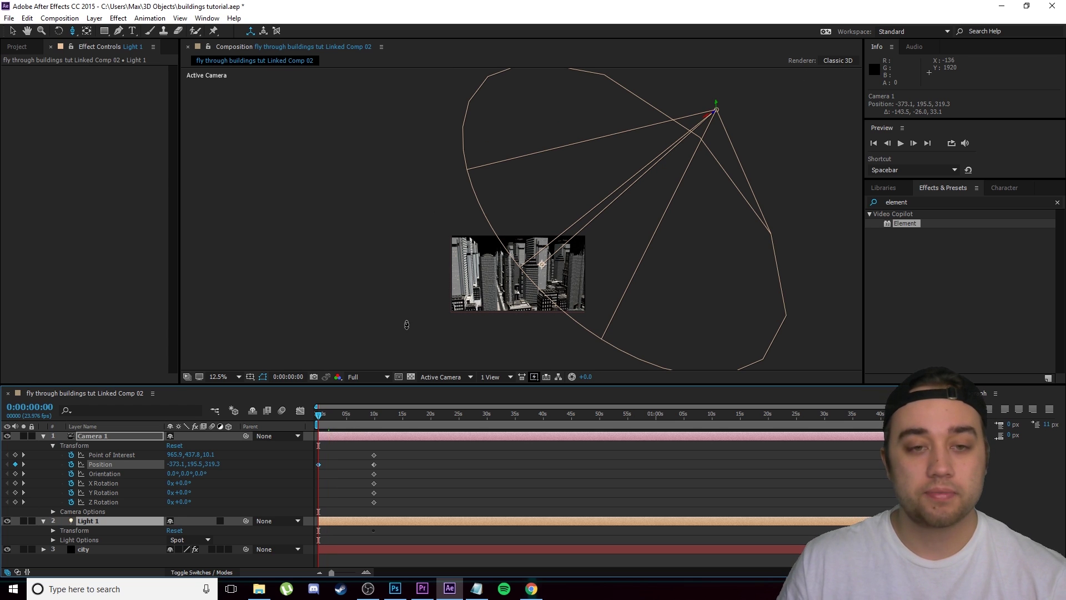
left_click(15, 454)
left_click(15, 473)
left_click(15, 483)
left_click(15, 492)
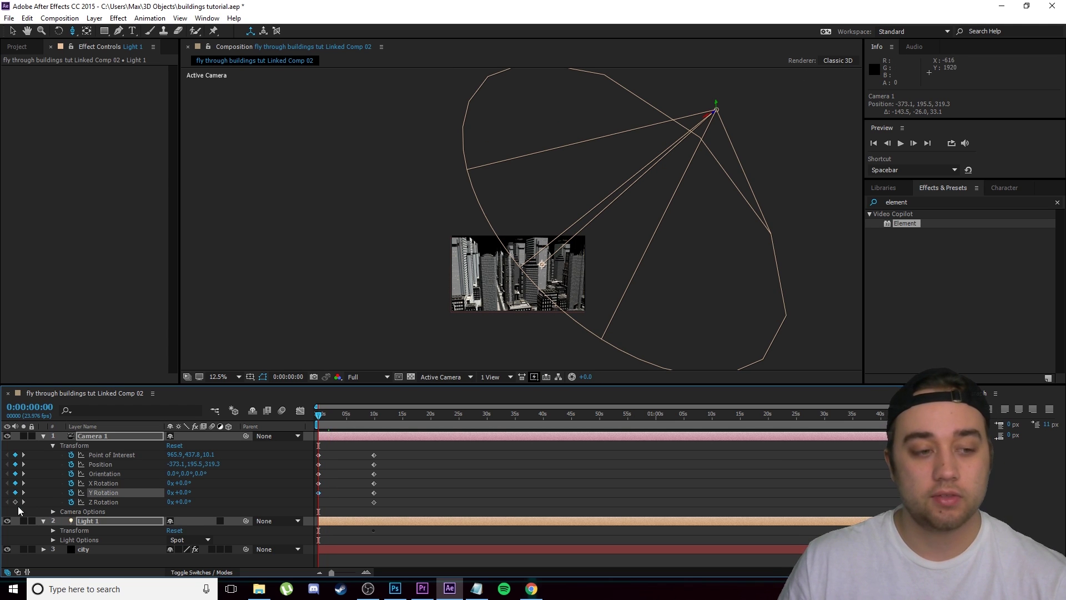
left_click(15, 501)
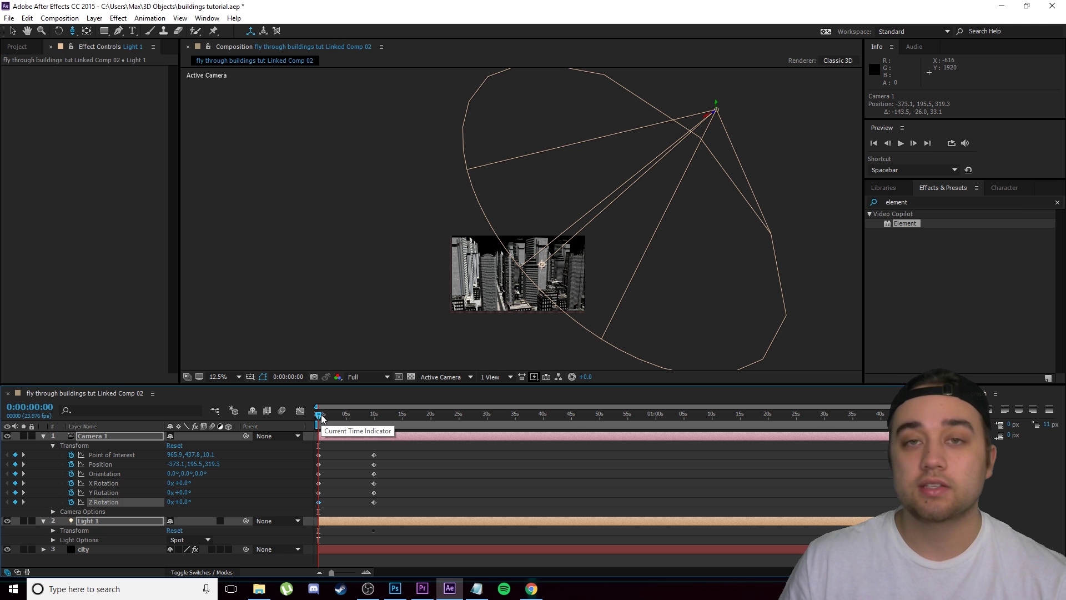
left_click_drag(321, 418, 279, 422)
Move Camera 1's 10-second keyframes to about 20 seconds to lengthen the fly-in
key("space")
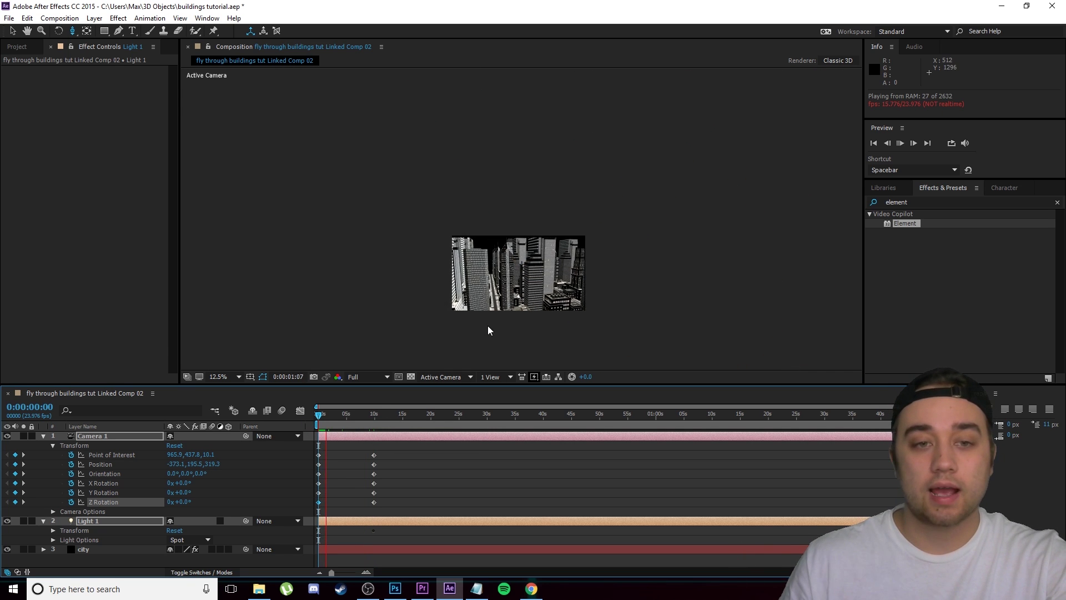
left_click(339, 421)
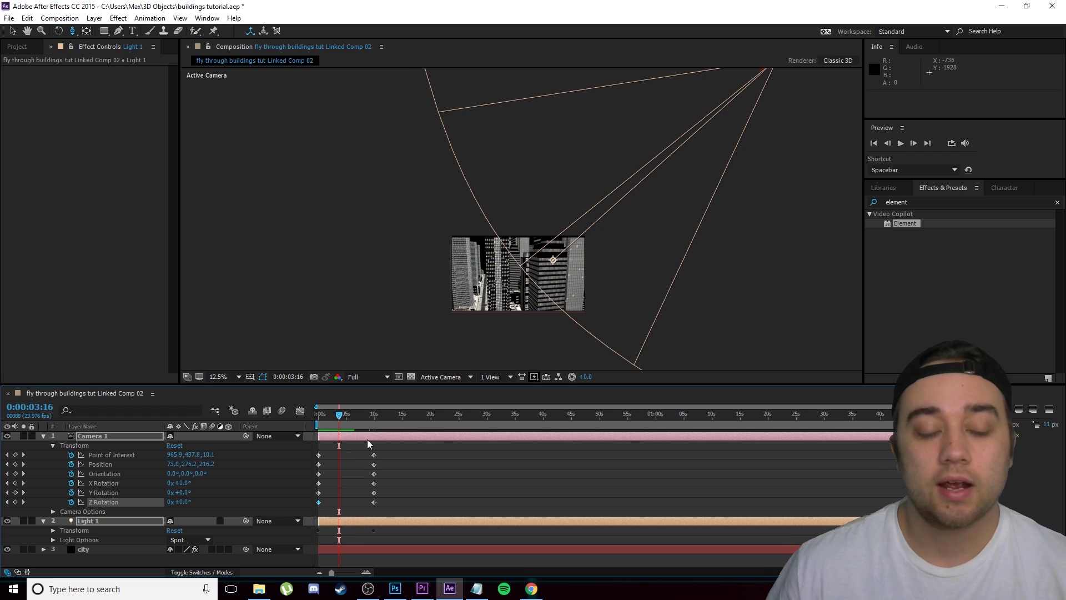
left_click_drag(347, 424, 356, 420)
left_click_drag(351, 421, 390, 512)
left_click_drag(376, 459, 338, 456)
left_click_drag(350, 416, 318, 420)
key("space")
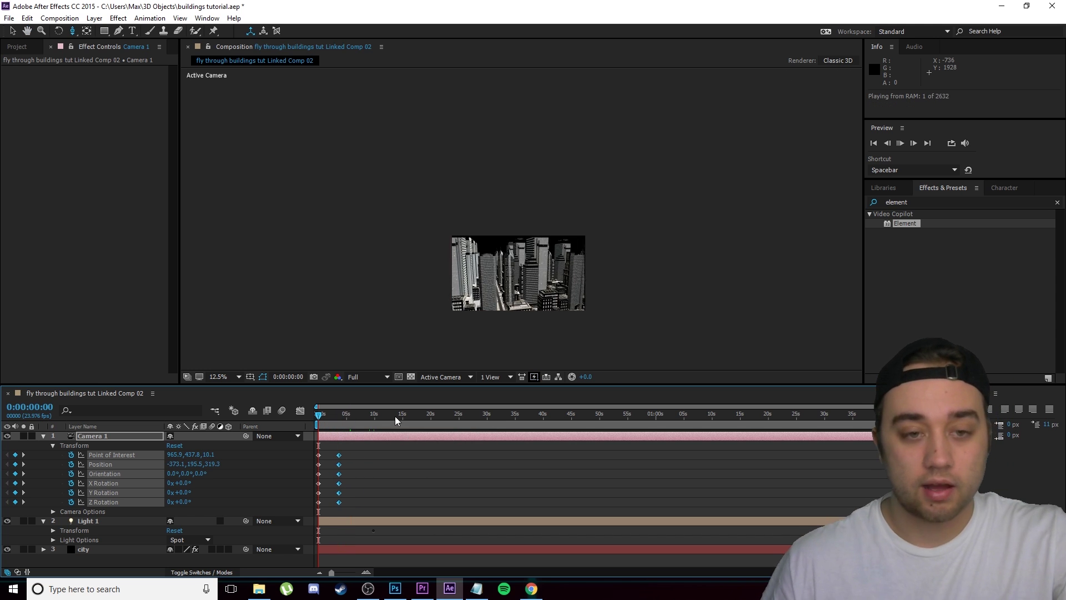
key("ctrl+z")
Add new camera moves with keyframes at 22:19, 31:00 and 46:17
left_click_drag(437, 422, 447, 418)
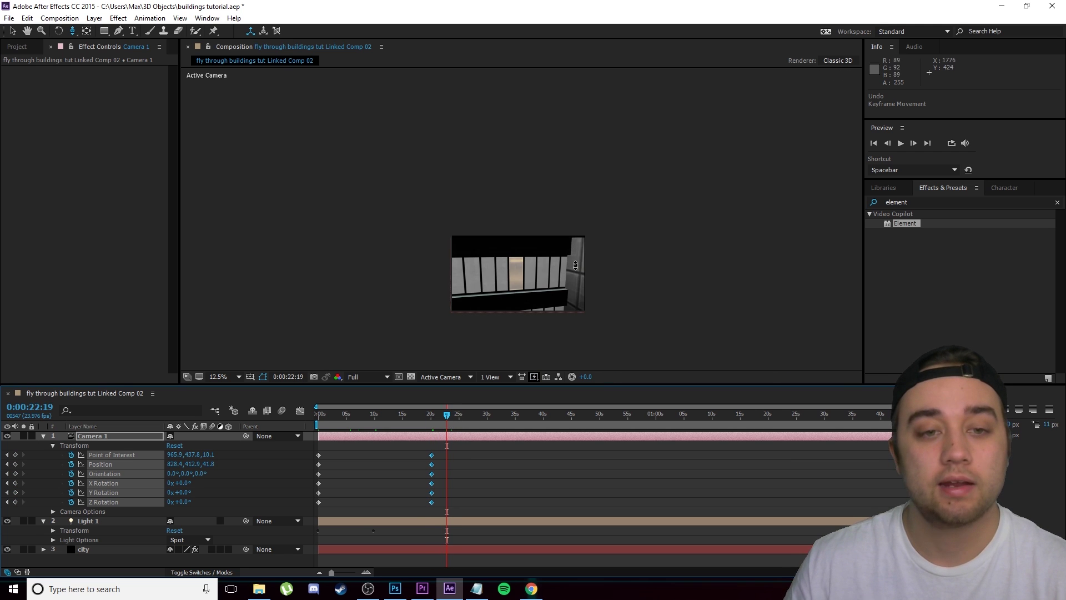
left_click_drag(519, 272, 519, 260)
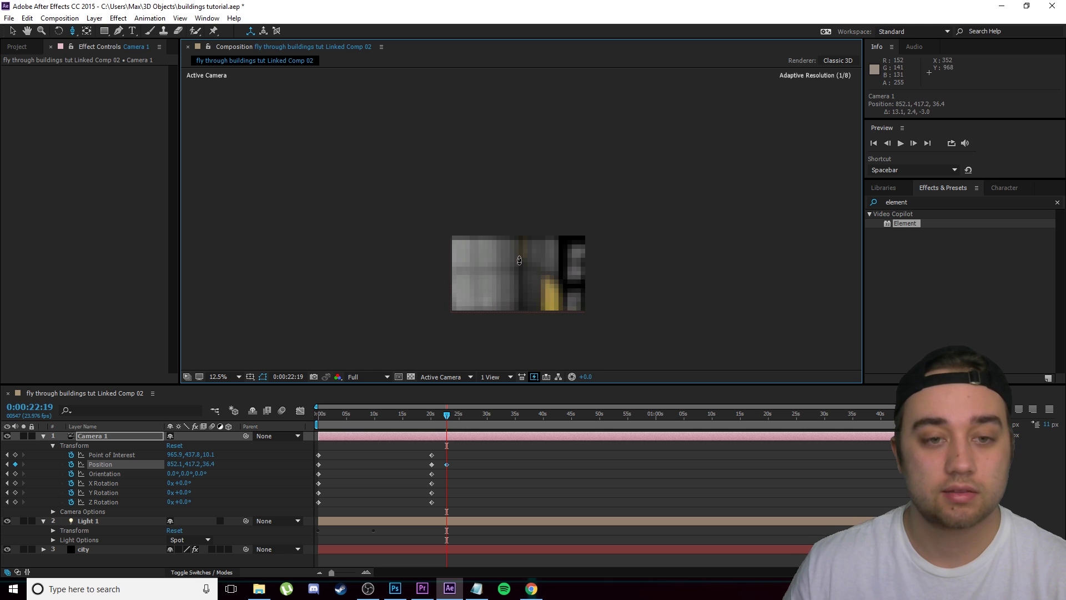
left_click_drag(444, 412, 492, 414)
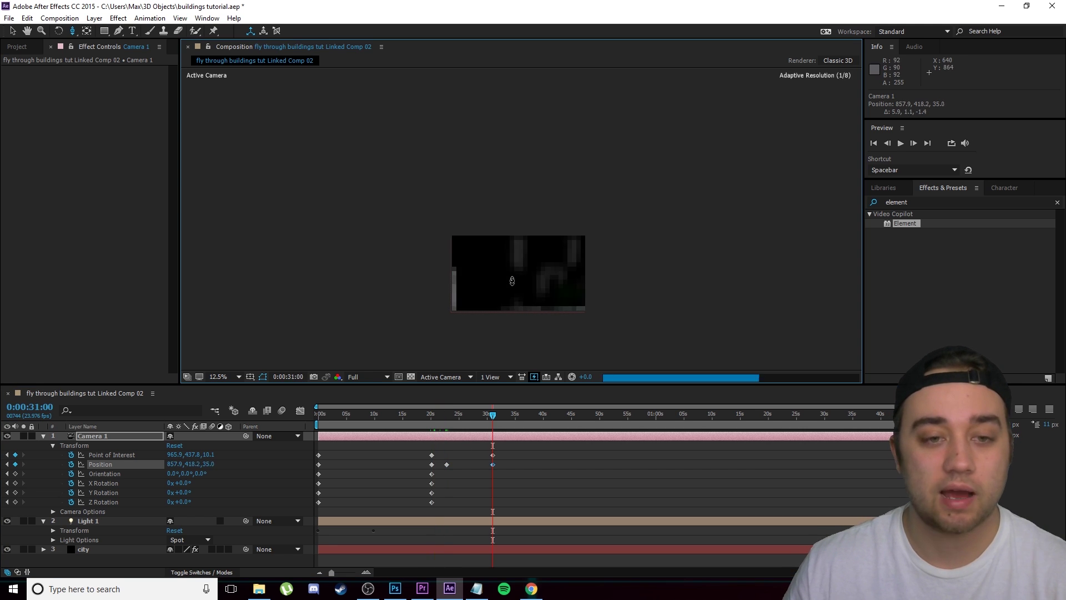
left_click_drag(516, 261, 540, 331)
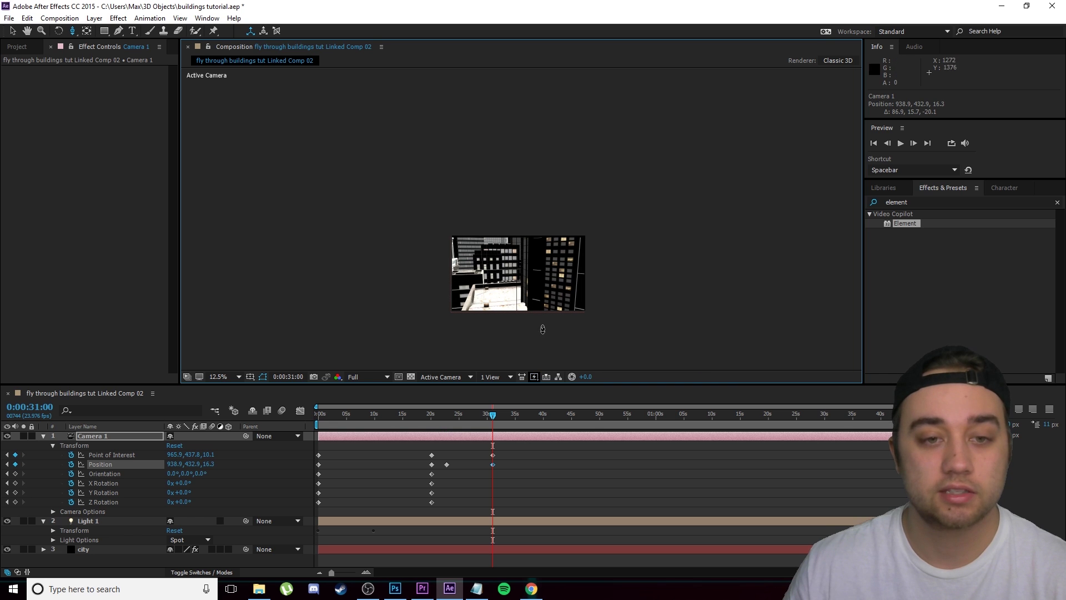
mouse_move(492, 417)
left_mouse_down()
mouse_move(448, 418)
mouse_move(492, 407)
left_mouse_up()
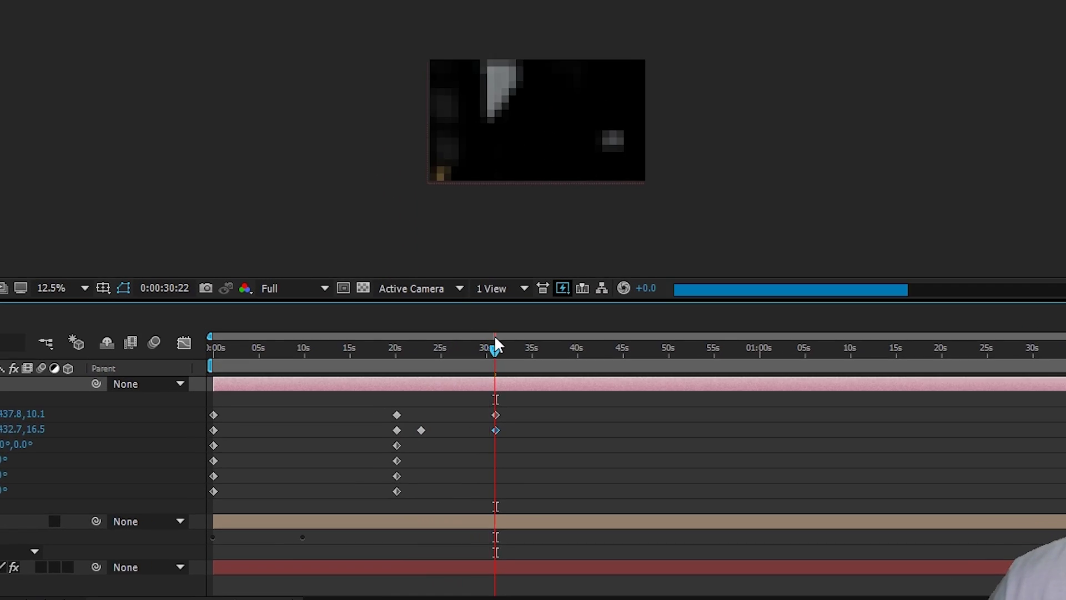
left_click_drag(494, 337, 500, 394)
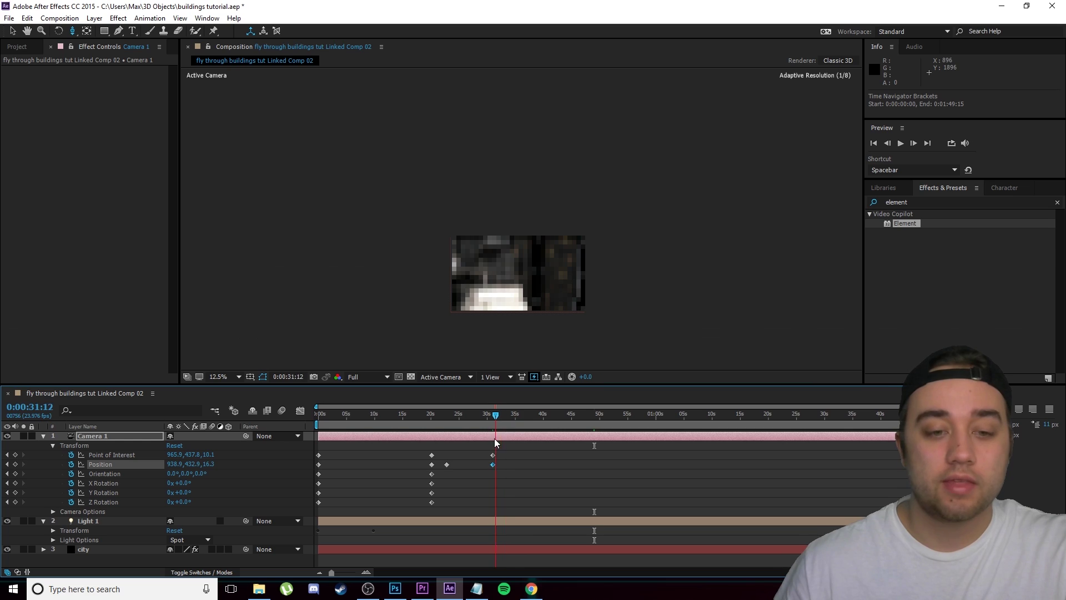
left_click_drag(496, 442, 581, 439)
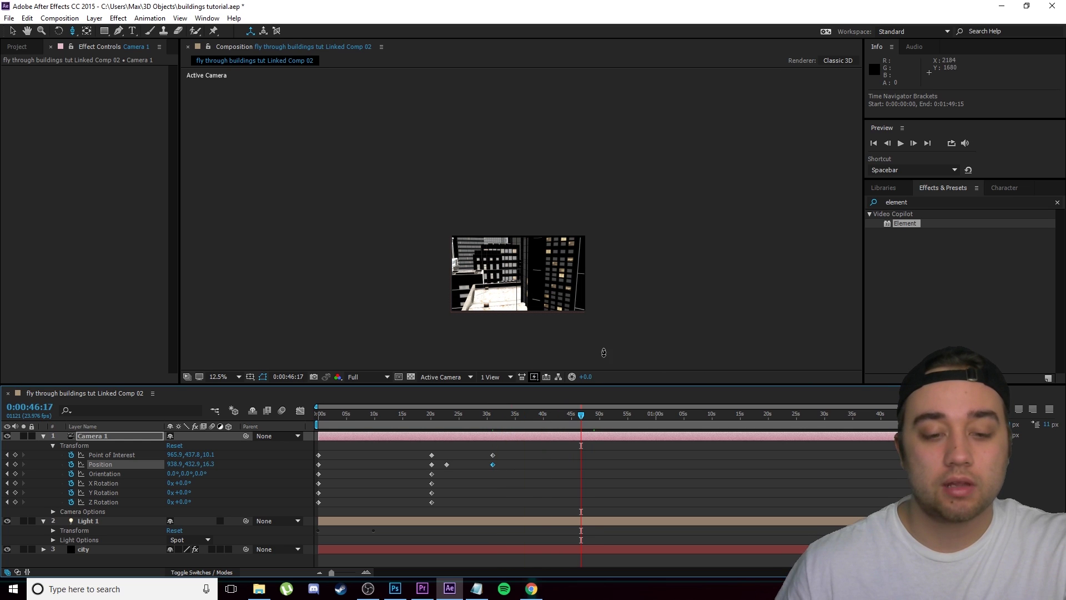
left_click_drag(496, 250, 499, 289)
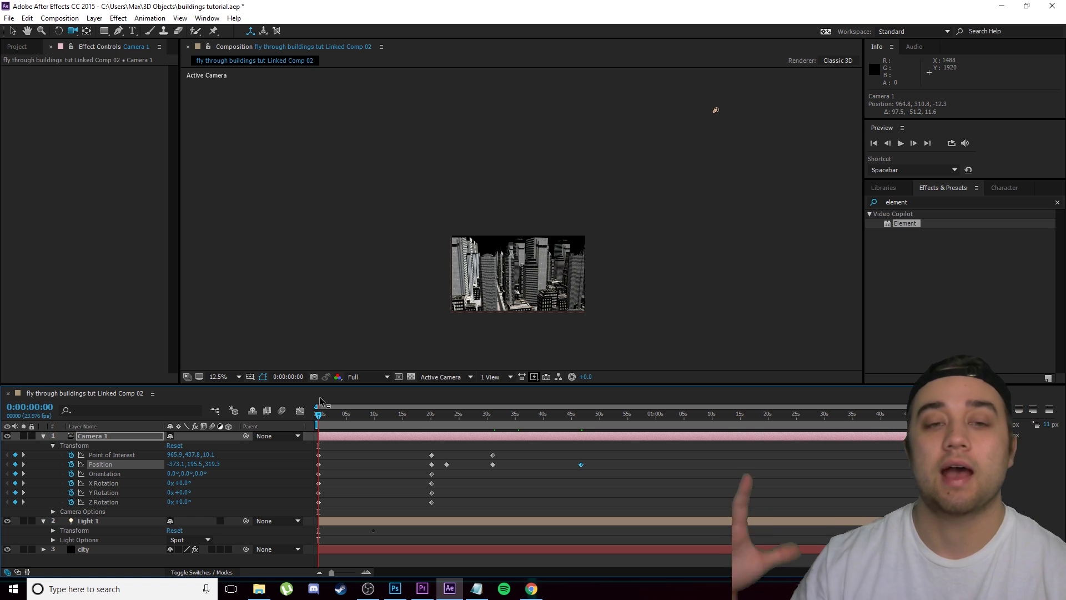
Switch back to the Selection tool with V and expand Camera 1's lens options
key("v")
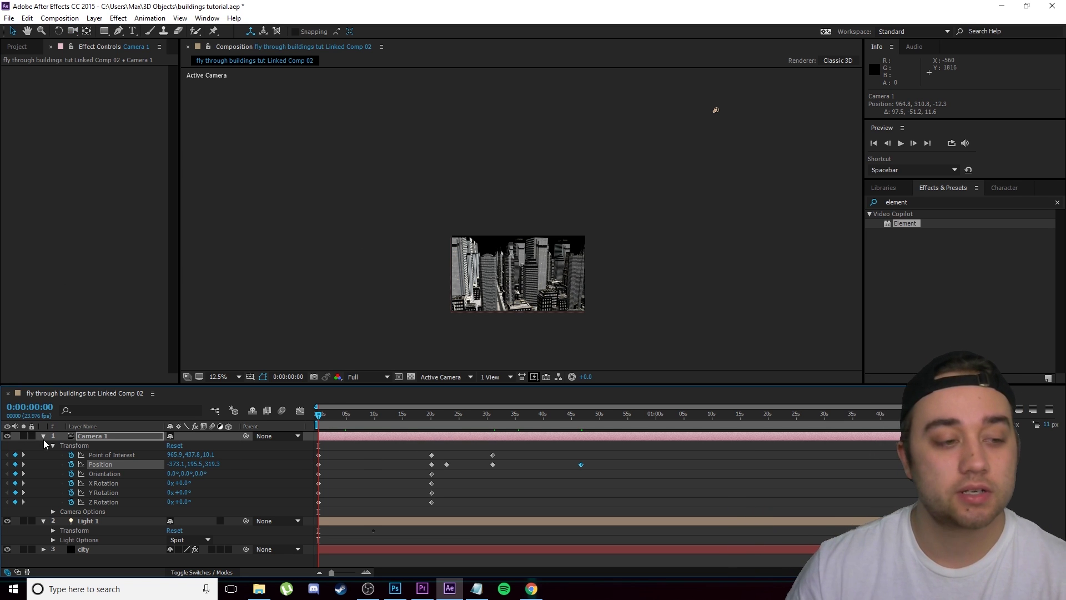
left_click(53, 512)
scroll(53, 508, "down", 3)
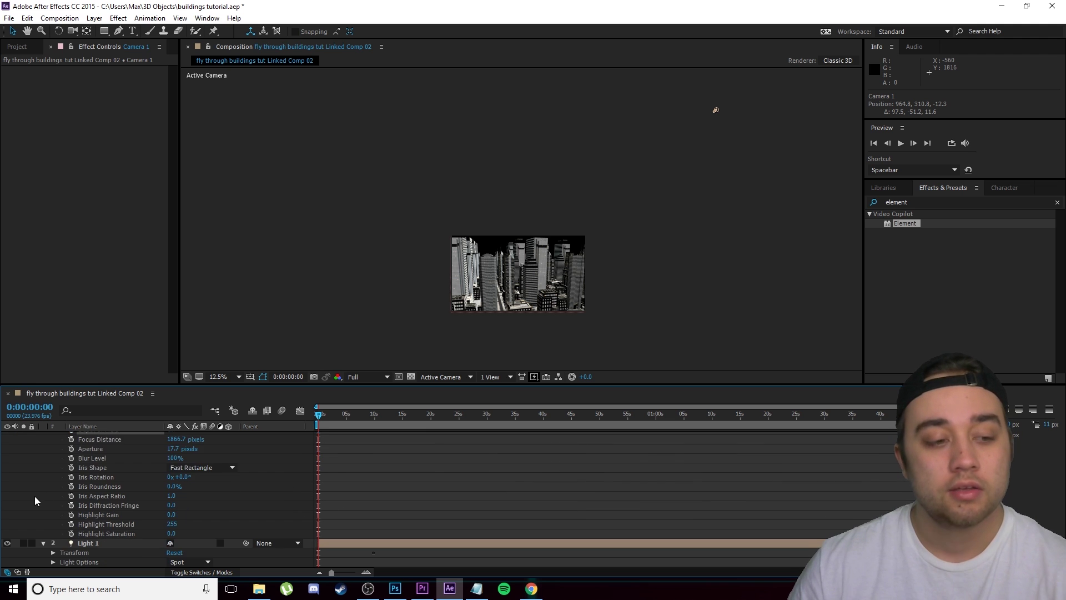
On the city layer, enable Shadows in Element's Render Settings and collapse the Fog group
scroll(38, 501, "up", 3)
left_click(43, 436)
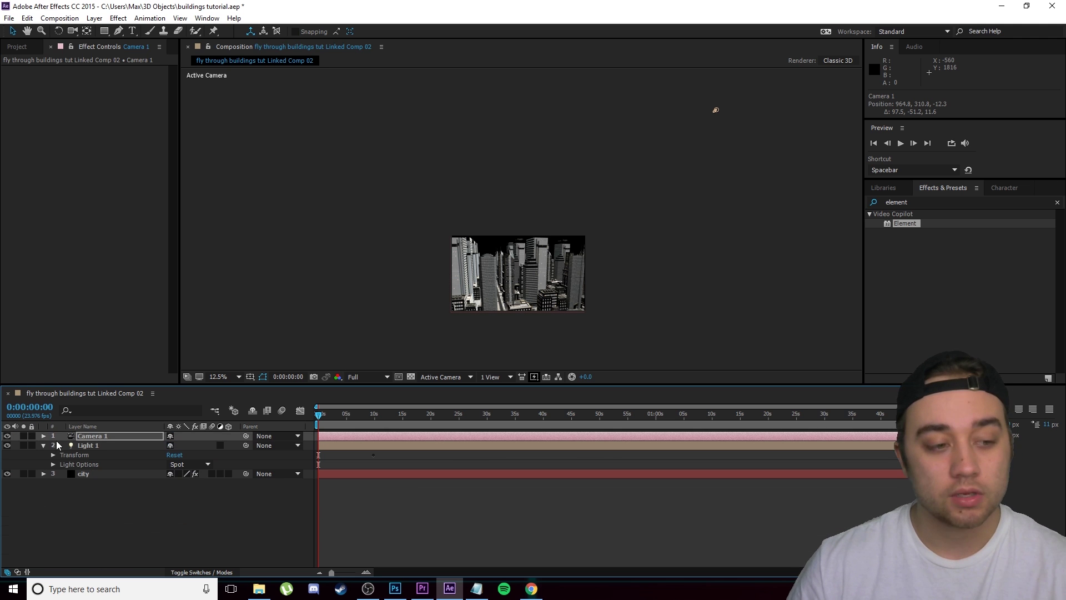
left_click(83, 475)
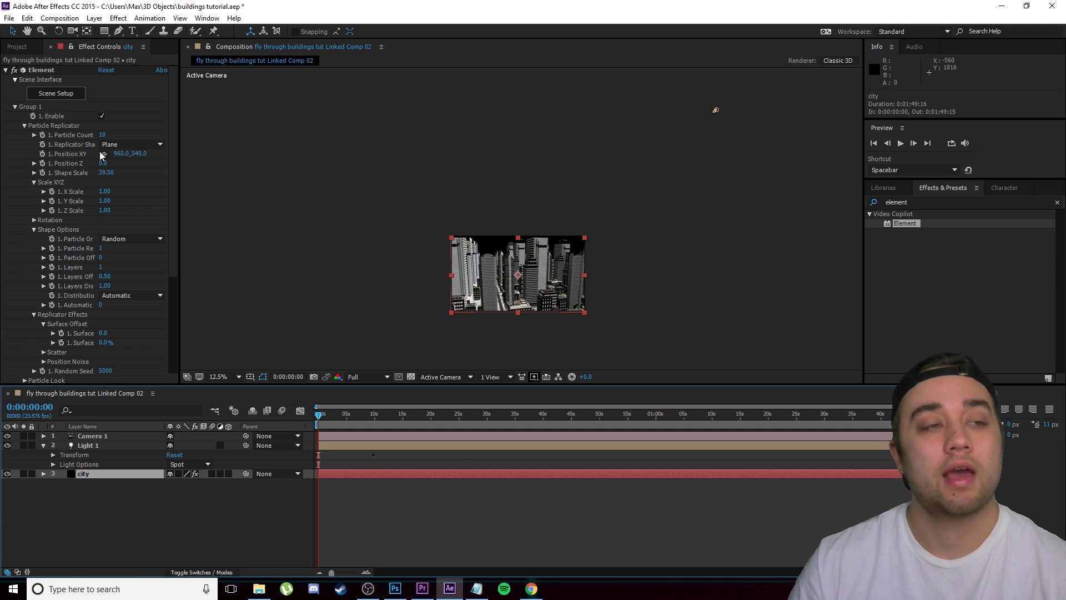
left_click(15, 107)
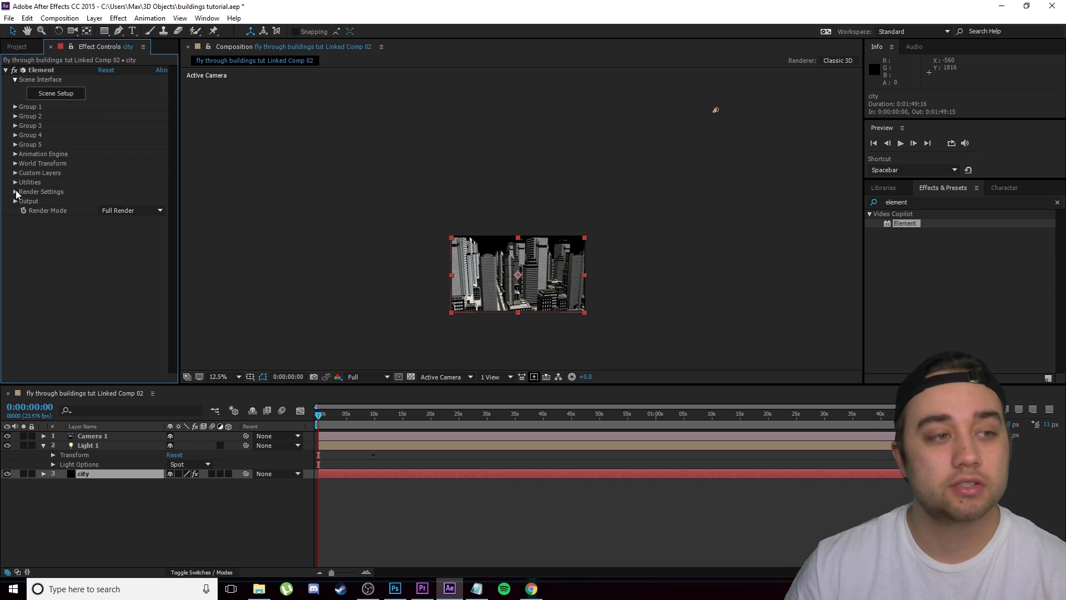
left_click(15, 191)
left_click(25, 220)
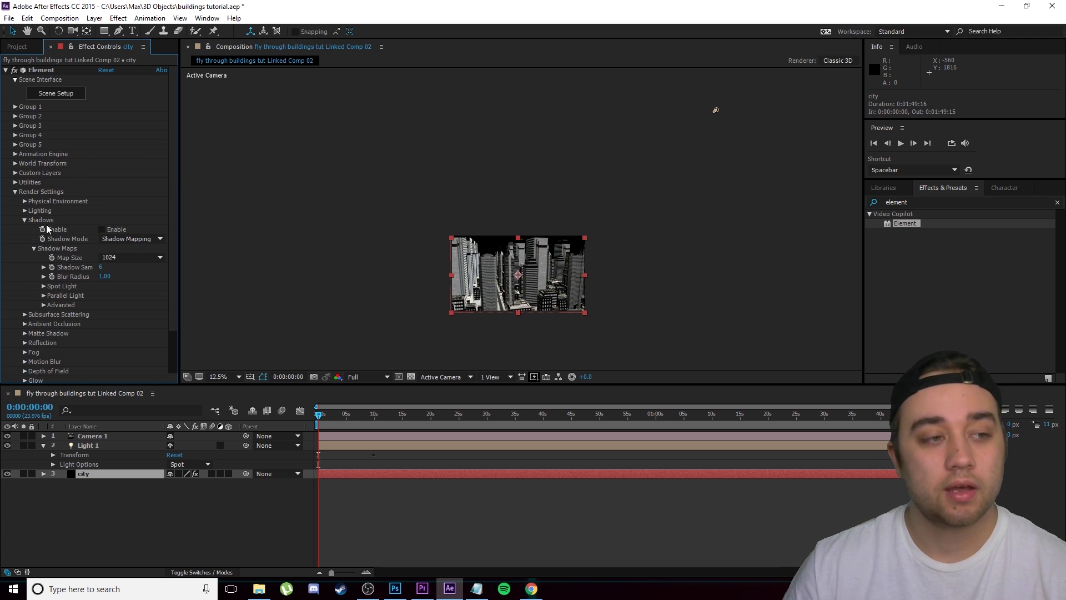
left_click(101, 229)
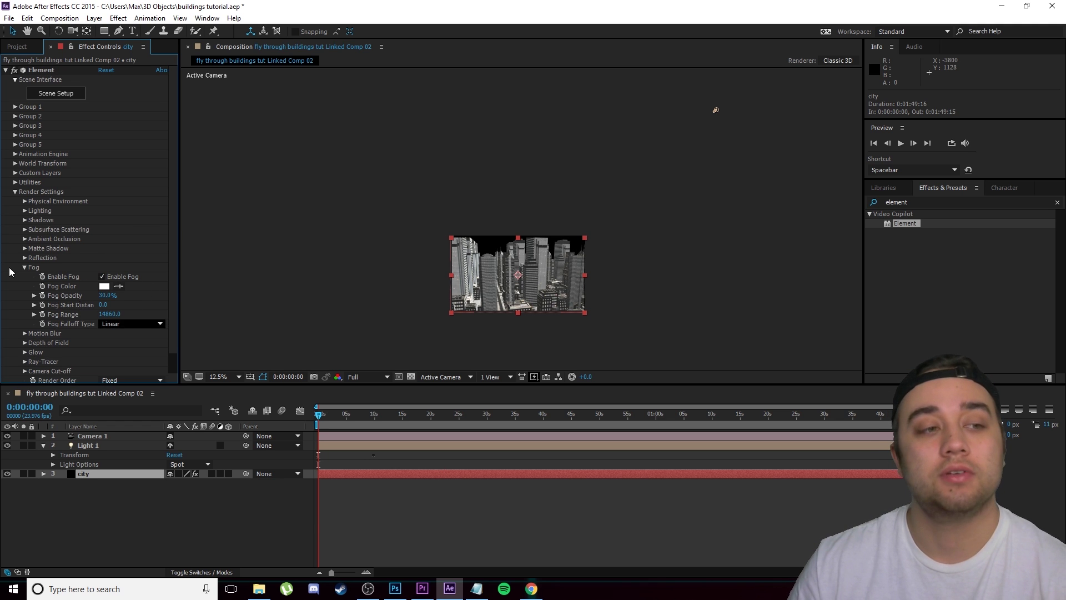
left_click(23, 267)
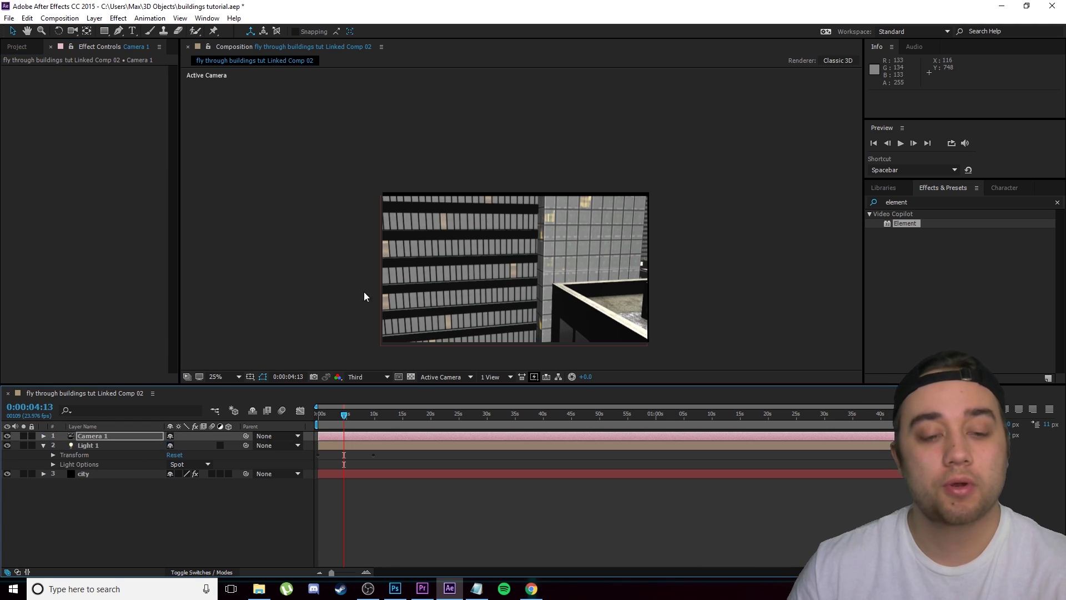
Go to about 0:00:05, step frames with Page Up/Page Down, and show the Project panel
left_click_drag(358, 412, 347, 416)
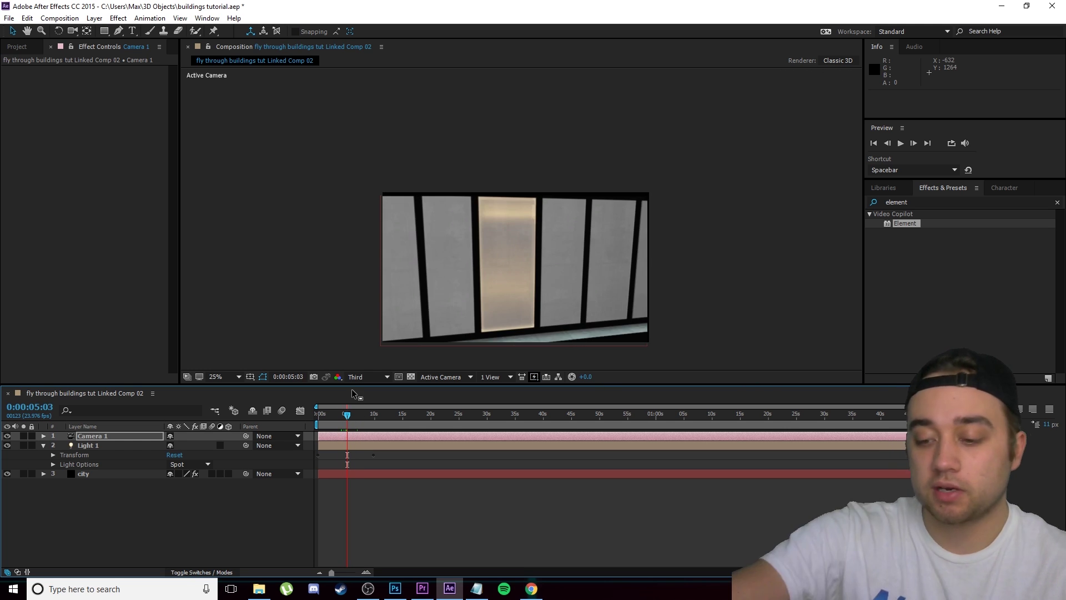
key("Page_Down")
key("Page_Down")
key("Page_Up")
key("Page_Up")
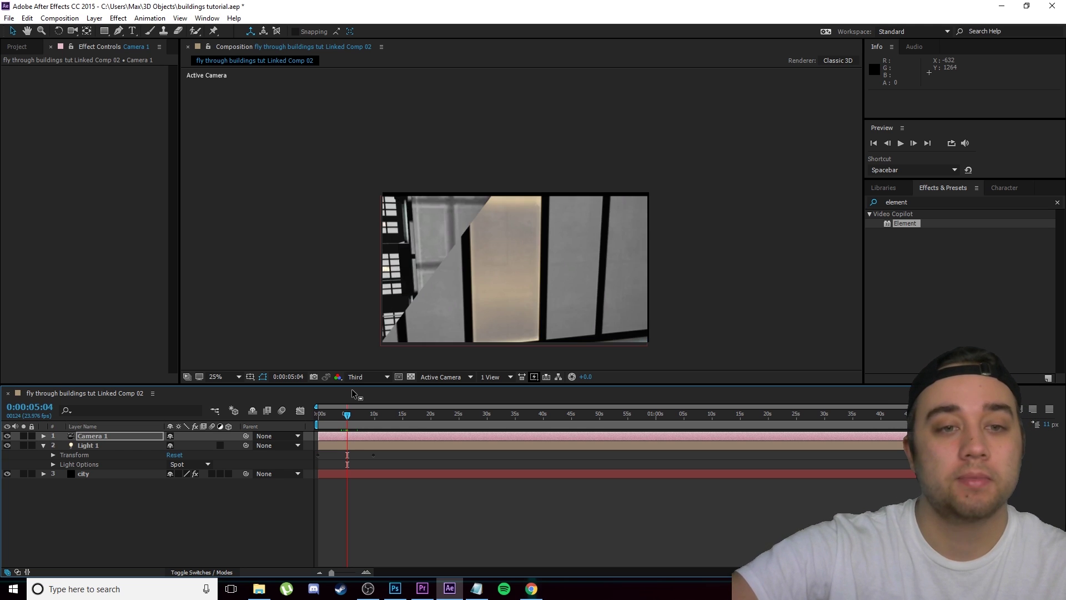
key("Page_Down")
key("Page_Up")
key("Page_Down")
key("Page_Down")
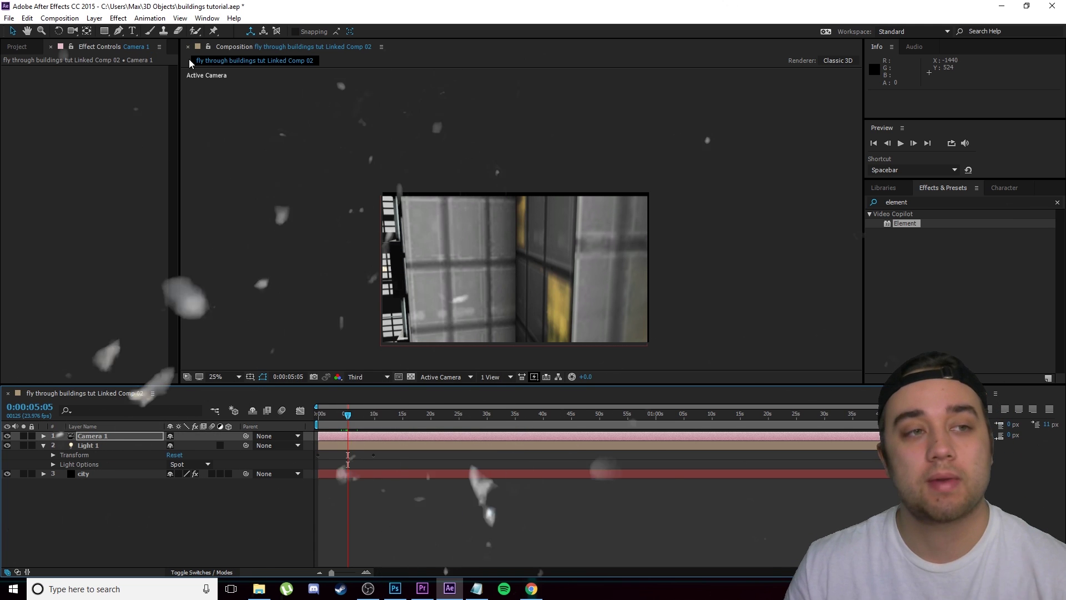
left_click(17, 47)
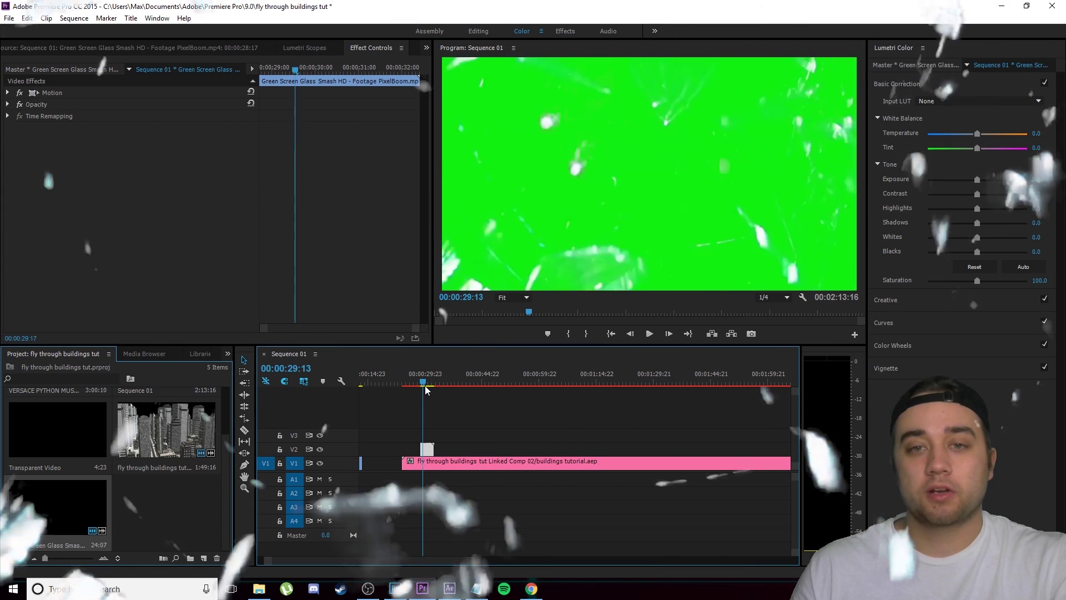
Apply Ultra Key to the V2 glass smash clip and sample the green as its Key Color
left_click_drag(433, 385, 424, 391)
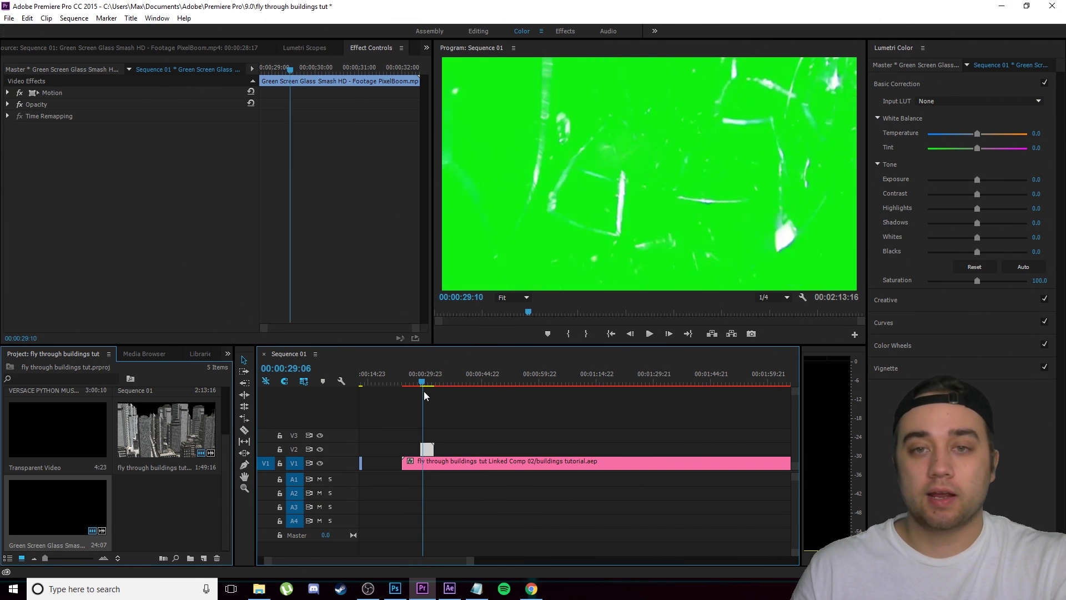
mouse_move(424, 391)
left_mouse_down()
mouse_move(422, 380)
mouse_move(421, 389)
left_mouse_up()
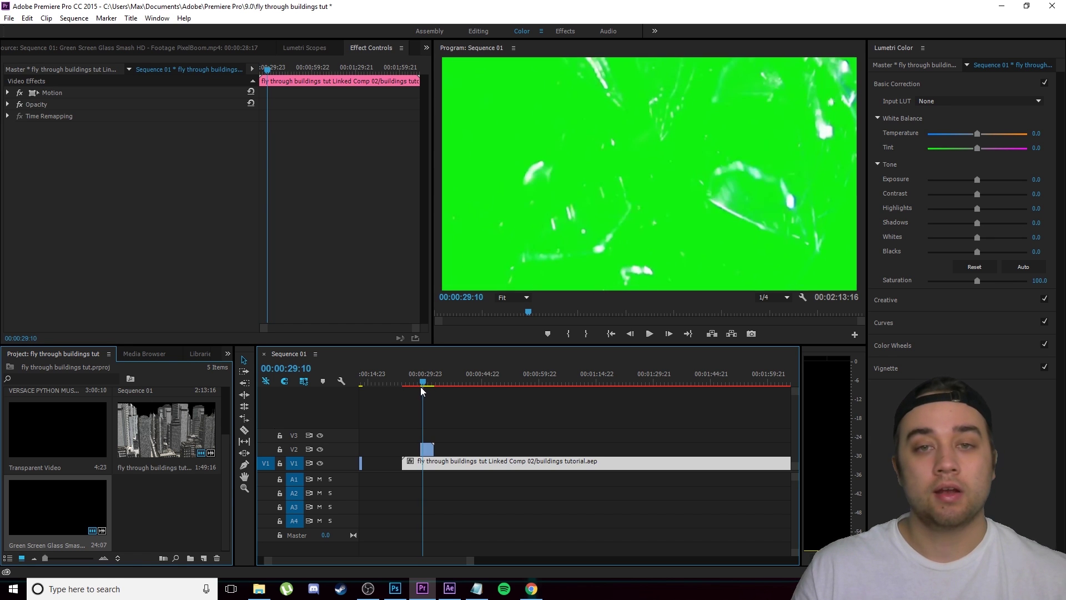
left_click(226, 355)
left_click(242, 394)
left_click(69, 369)
type("ultra")
left_click_drag(52, 439, 427, 448)
left_click(147, 175)
left_click(525, 195)
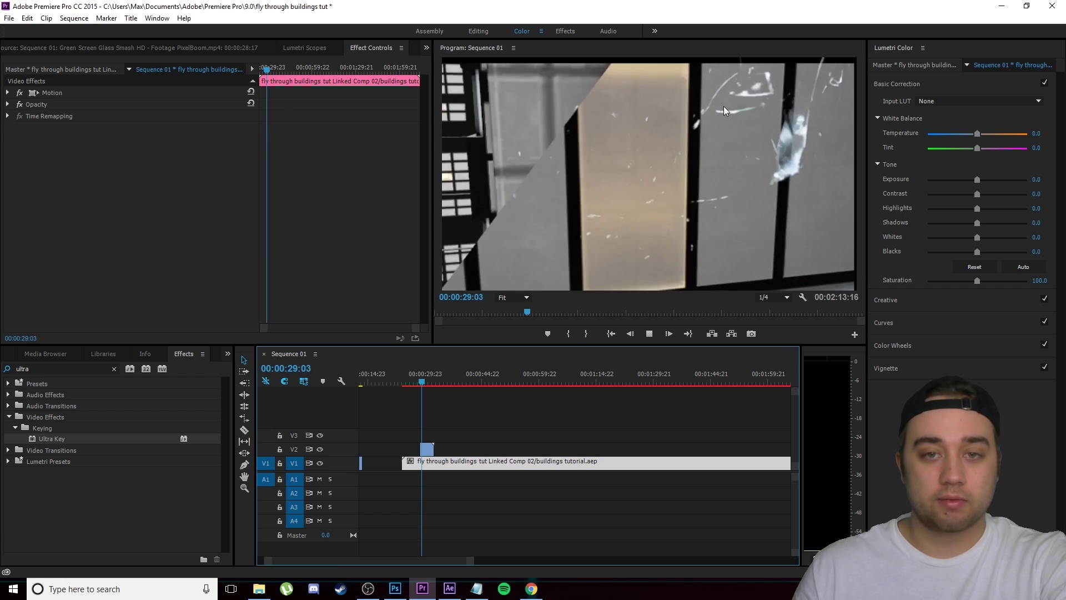
Preview the keyed overlay and shift the glass smash clip 12 frames later
key("space")
left_click_drag(409, 382, 420, 387)
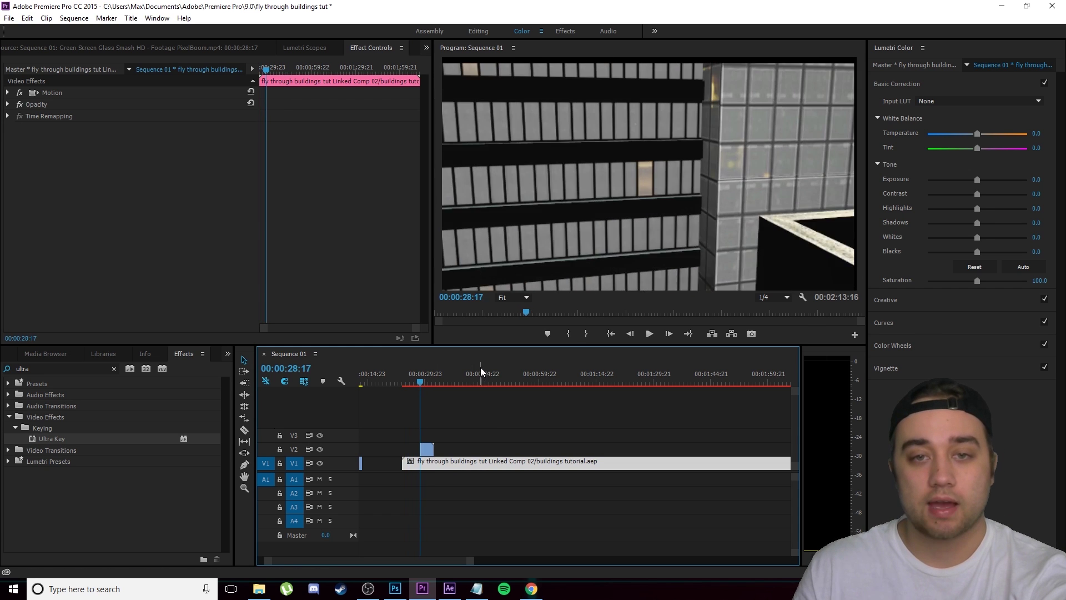
key("Right")
key("Right")
key("Right")
key("Right")
key("Right")
key("Right")
key("Right")
key("Right")
key("Right")
key("Right")
key("Right")
key("Right")
left_click_drag(427, 448, 443, 448)
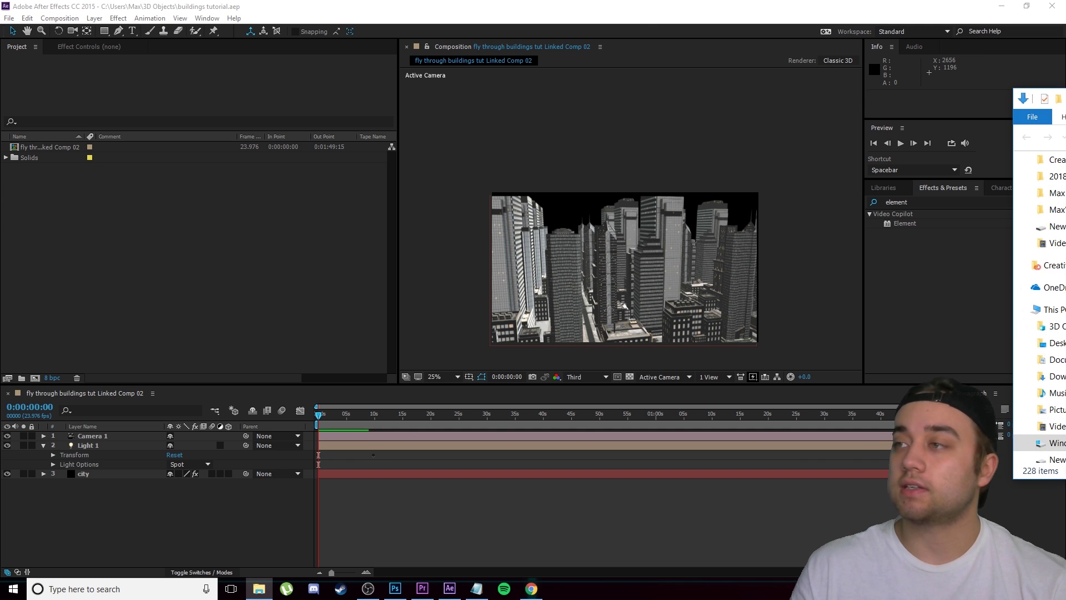
left_click_drag(0, 278, 40, 281)
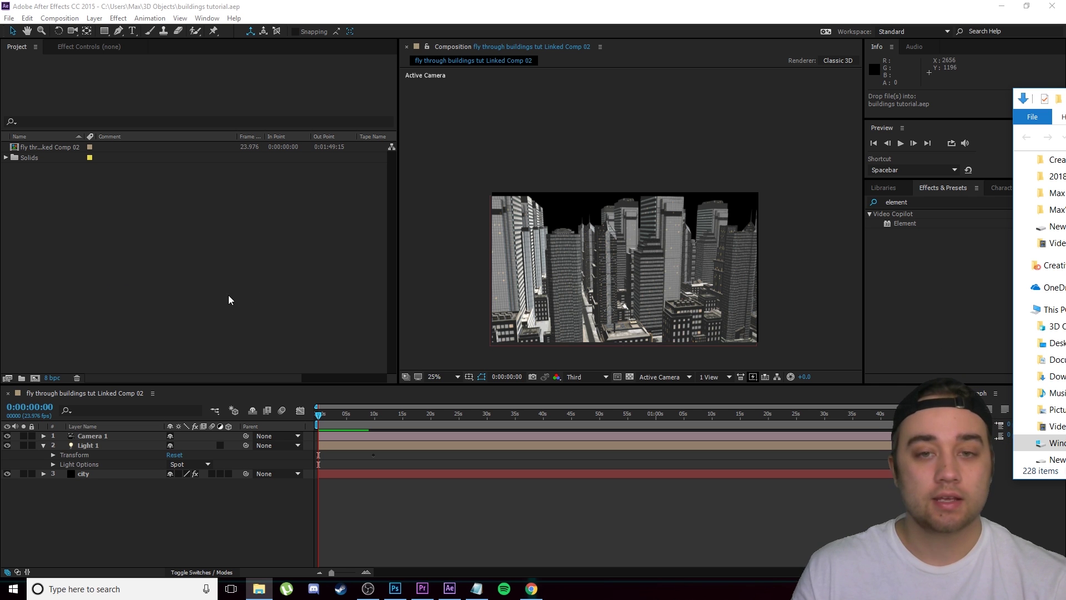
Add the glass smash footage to the city comp, delete the duplicate layer, and Fit to Comp
left_click_drag(240, 265, 239, 265)
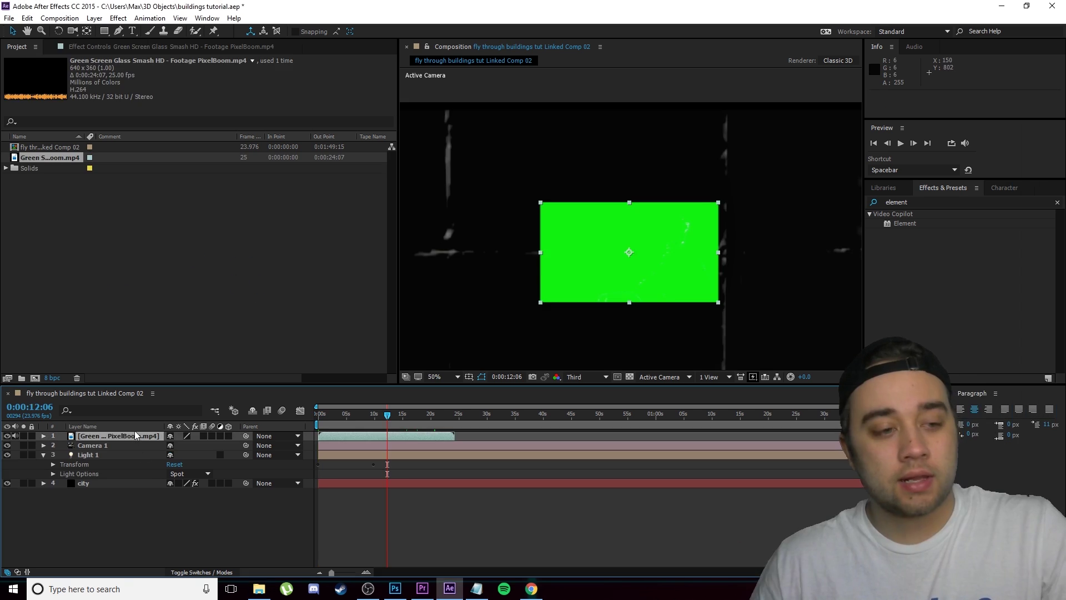
left_click(115, 445)
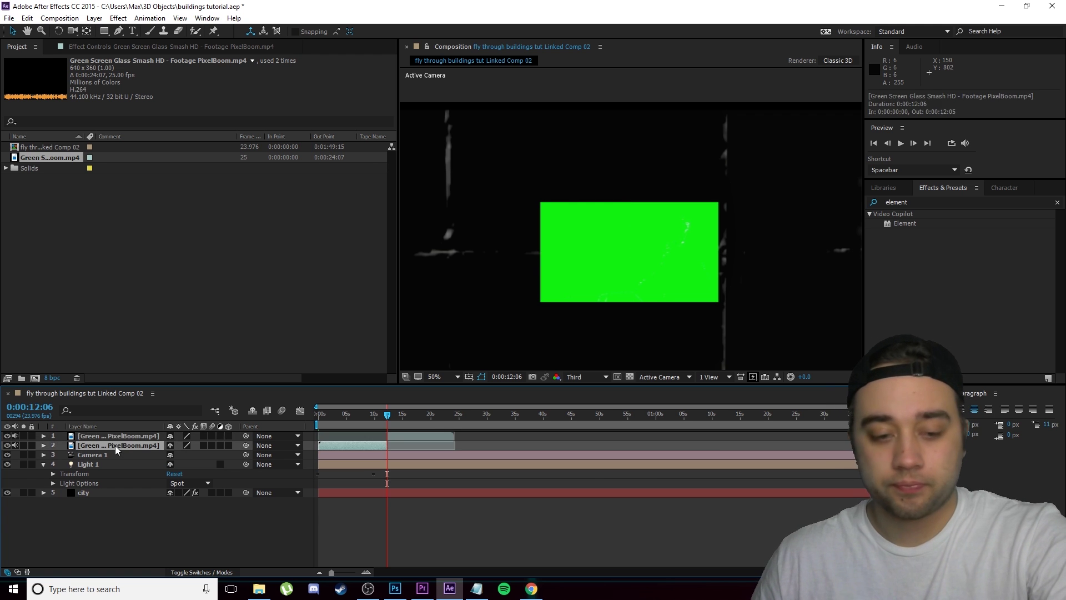
key("Delete")
right_click(139, 437)
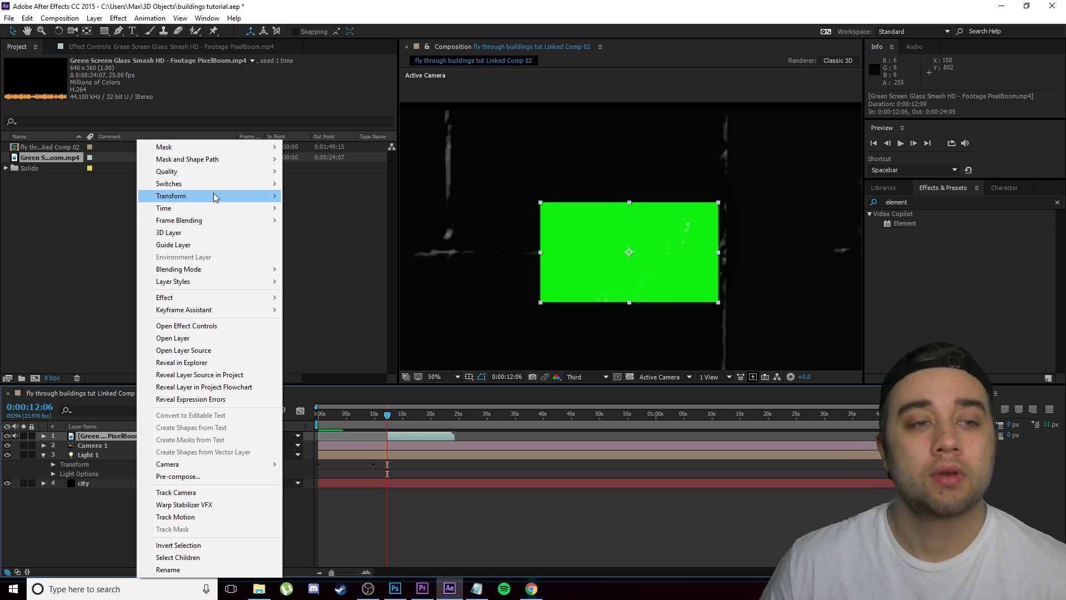
mouse_move(213, 194)
left_click(344, 342)
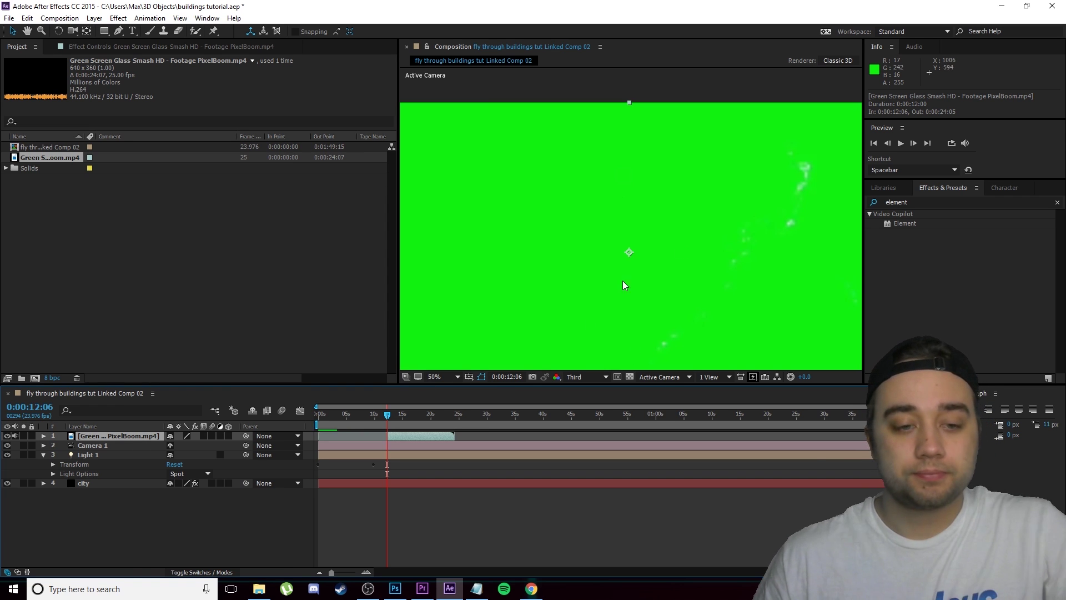
scroll(700, 220, "down", 2)
mouse_move(389, 414)
left_mouse_down()
mouse_move(398, 414)
mouse_move(387, 416)
left_mouse_up()
Apply Keylight to the glass smash layer and sample the green as Screen Colour
left_click(937, 204)
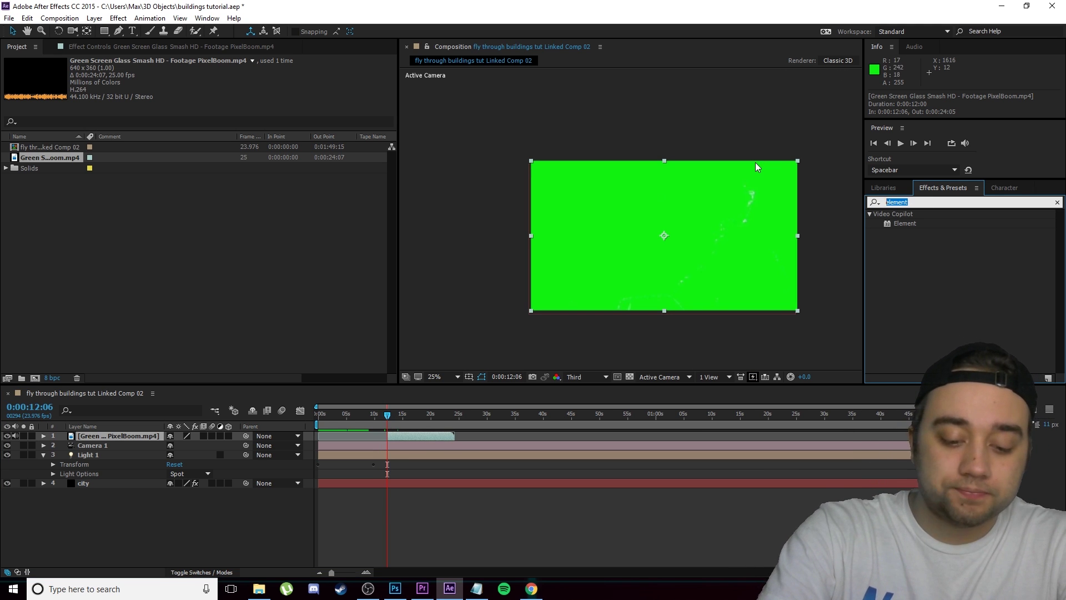
type("key")
left_click_drag(922, 337, 137, 438)
left_click_drag(878, 304, 139, 439)
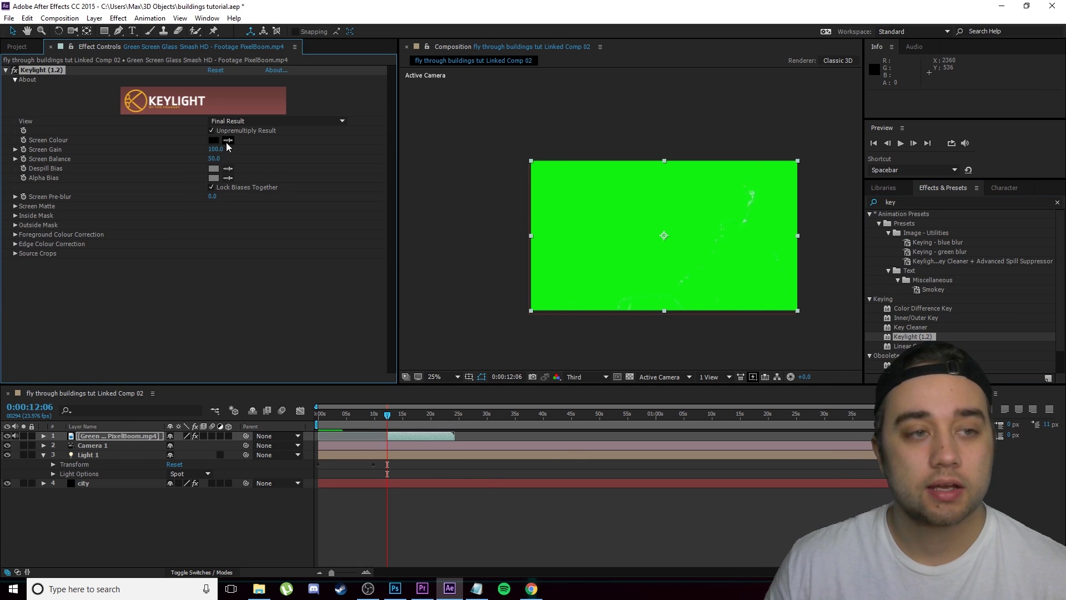
left_click(678, 178)
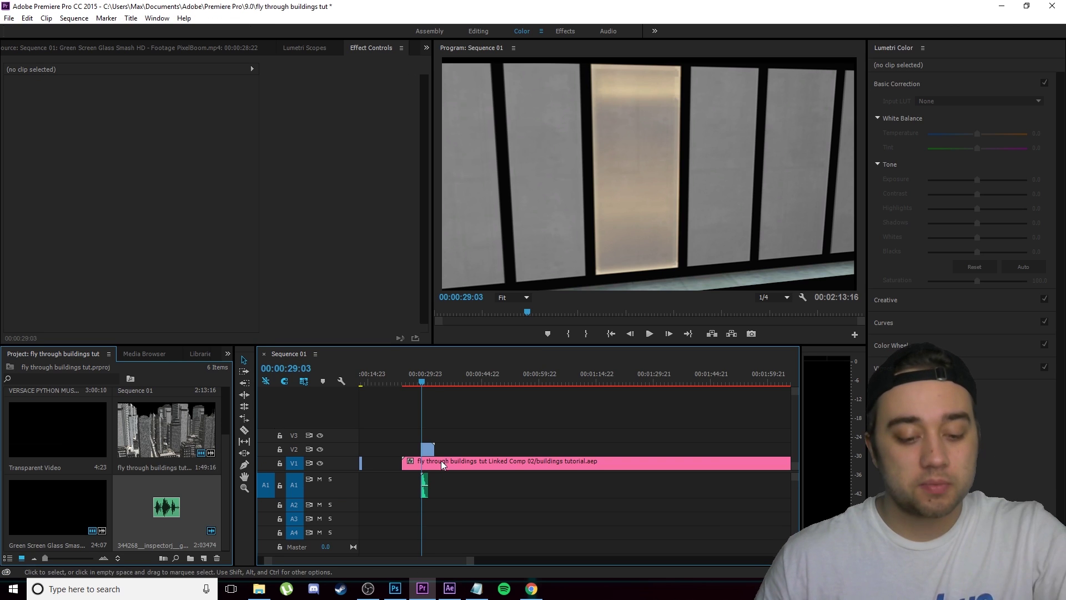
scroll(433, 472, "up", 13)
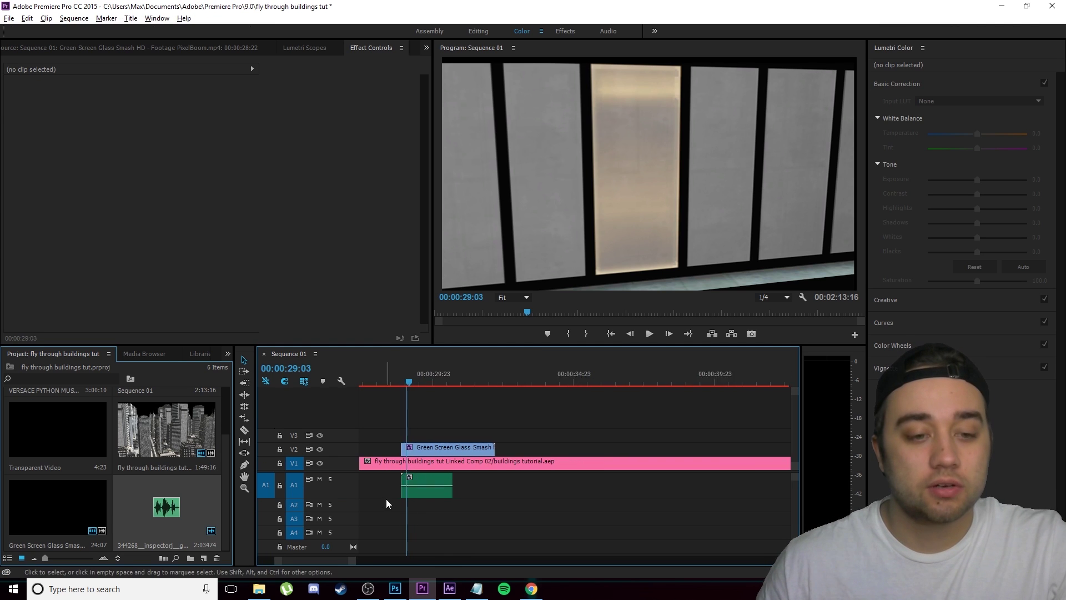
scroll(444, 485, "up", 3)
scroll(434, 399, "up", 2)
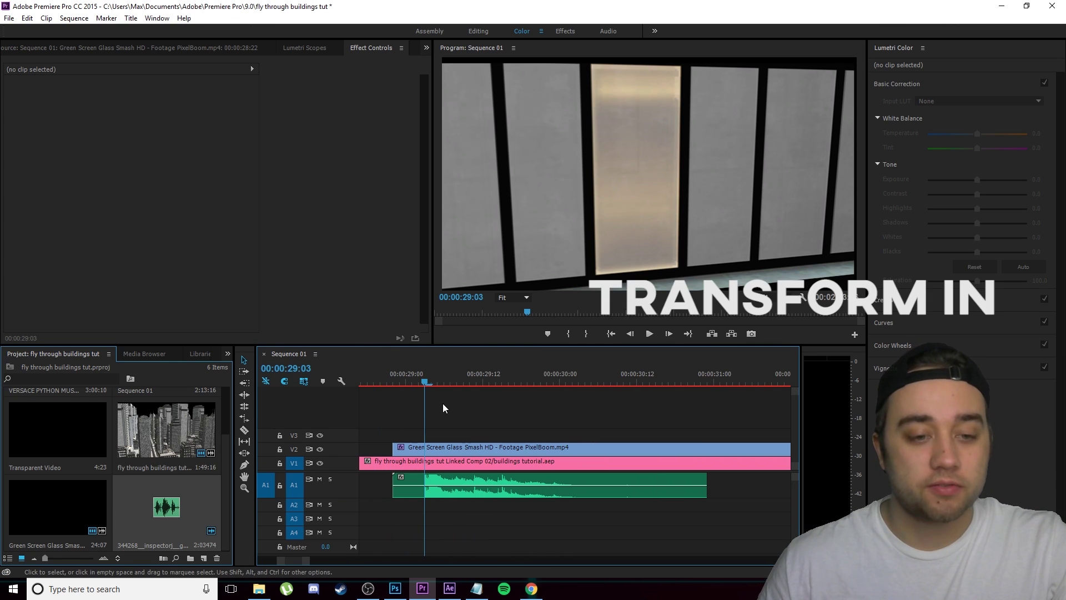
key("space")
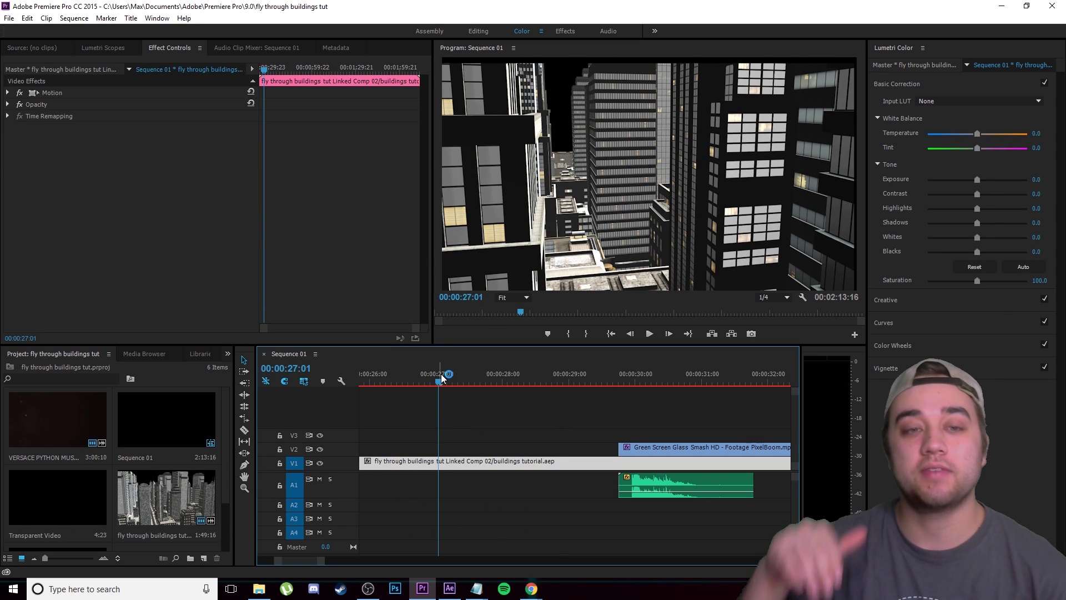
left_click_drag(443, 379, 561, 396)
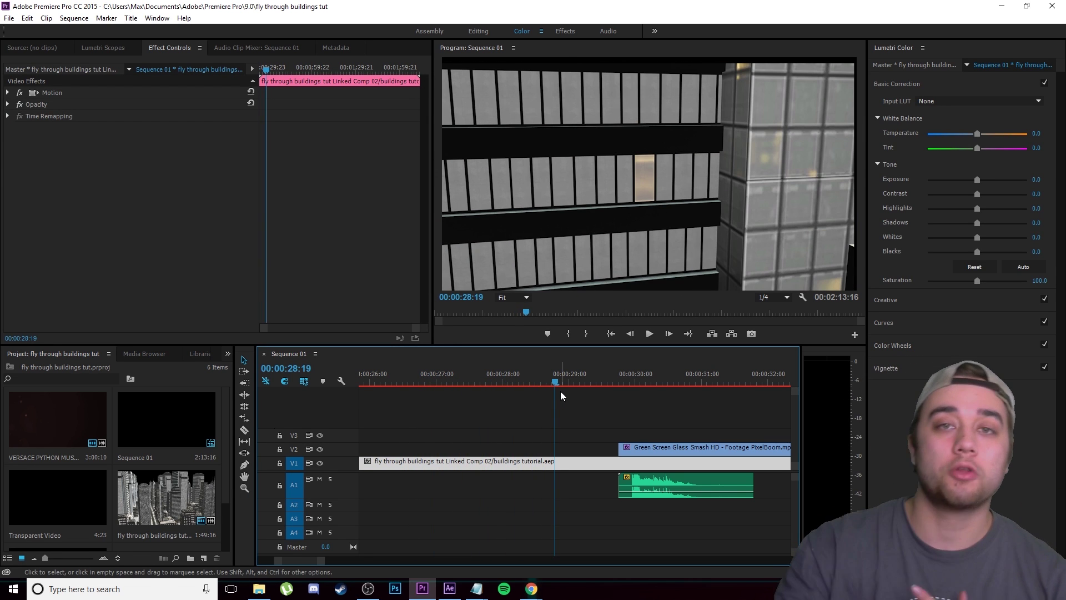
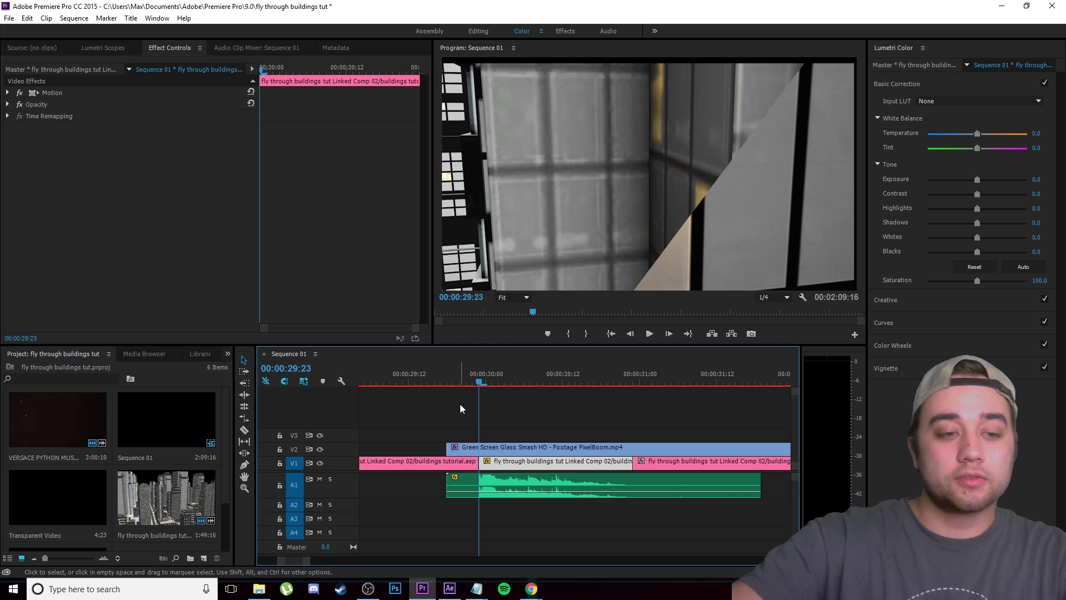
Split the V1 fly-through clip at 29:18 and 30:04 where the glass smash begins
key("Up")
key("ctrl+k")
key("Down")
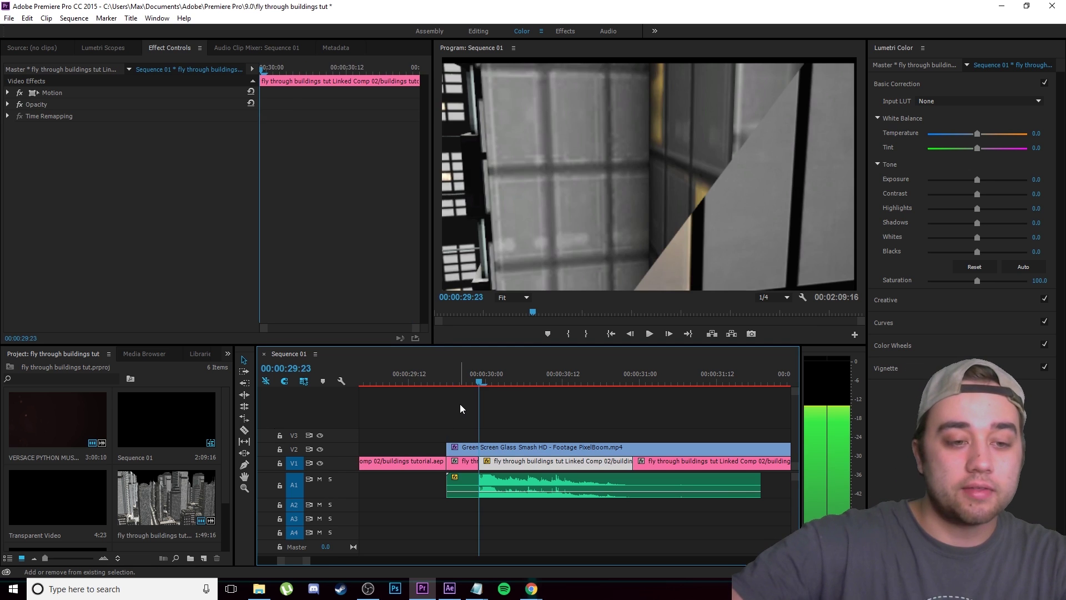
key("shift+Right")
key("ctrl+k")
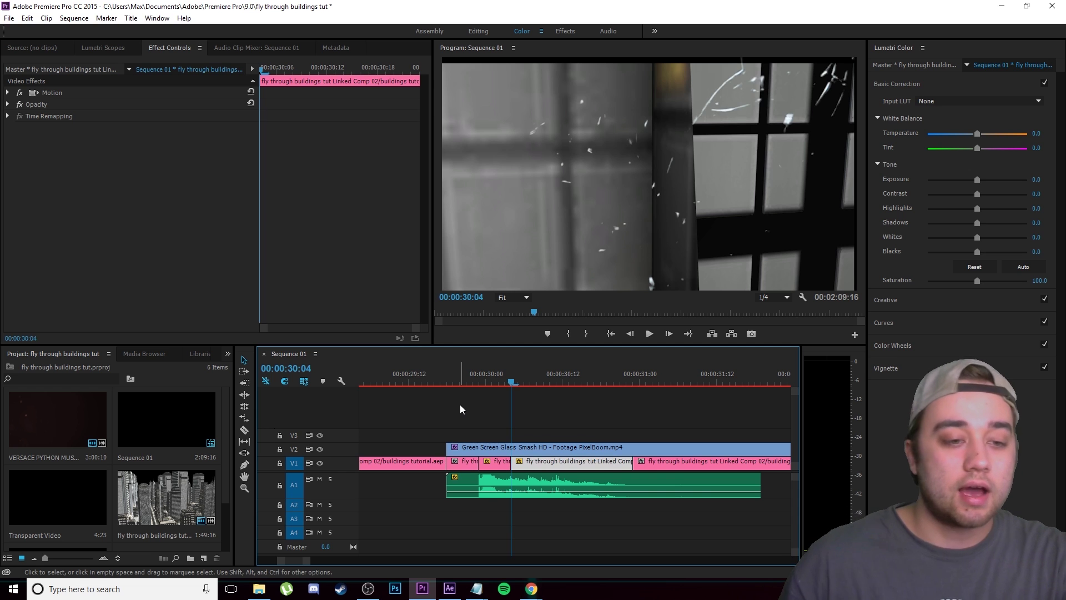
Nest the short cut section as Nested Sequence 03 with the default name
left_click(458, 478)
right_click(455, 478)
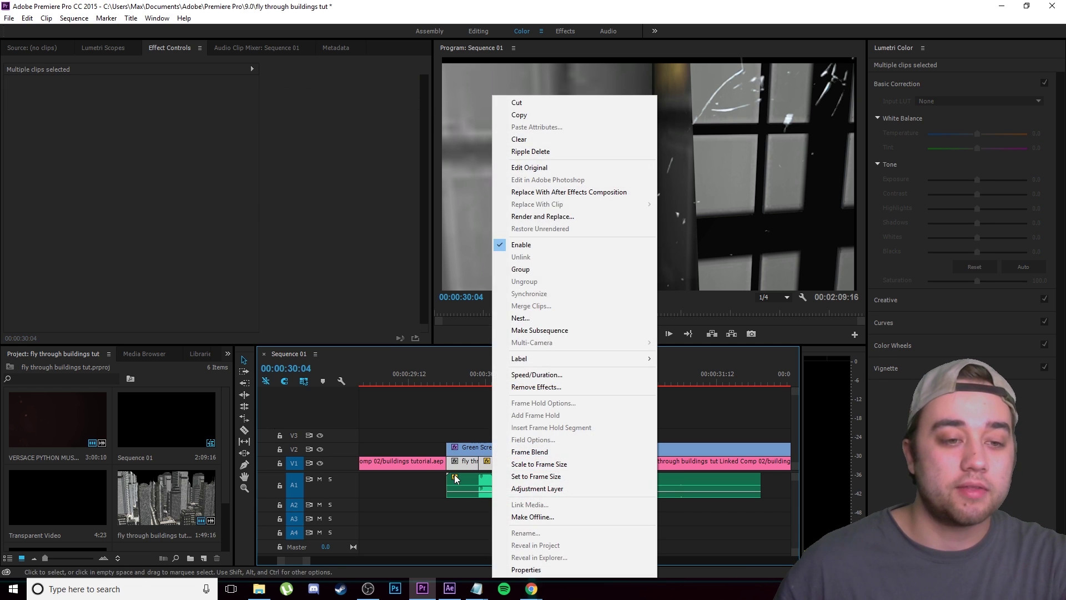
left_click(520, 318)
left_click(516, 305)
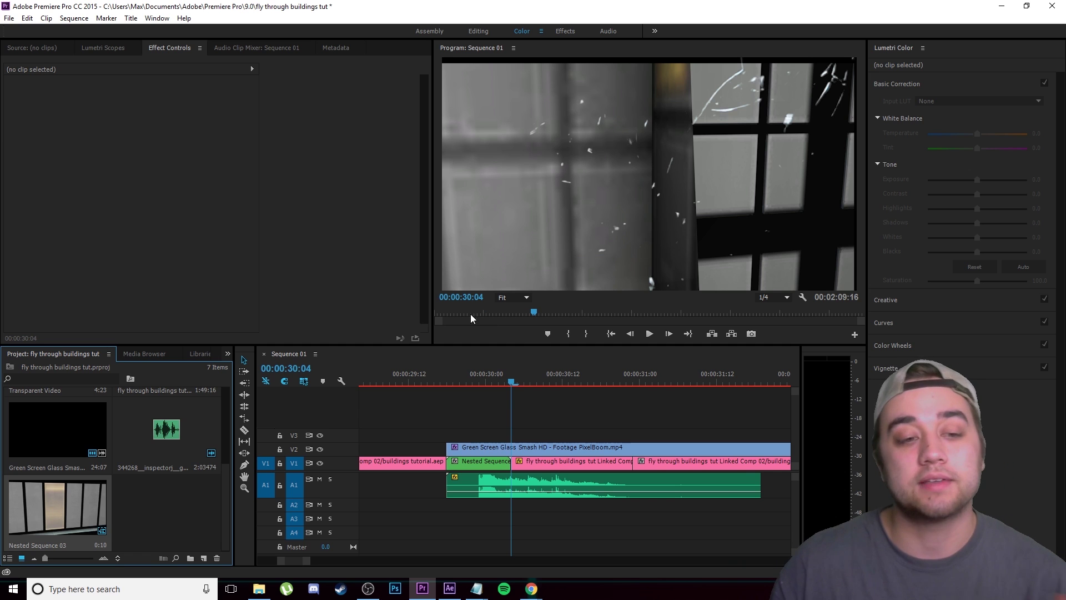
Apply the Patronus Zoom preset from Max Novak Transitions Pack v1 to Nested Sequence 03
left_click(227, 353)
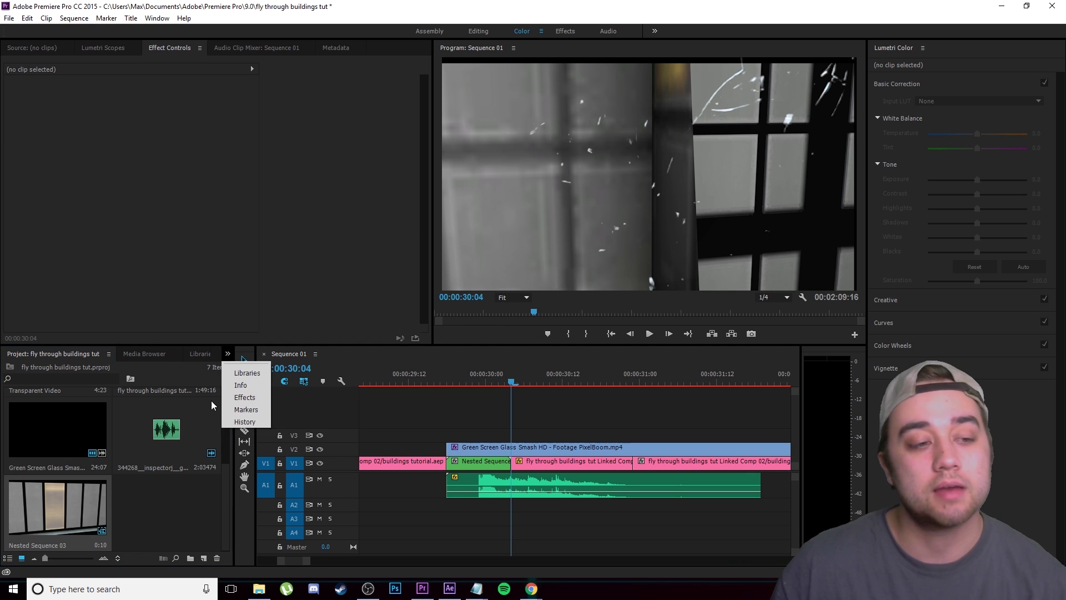
left_click(244, 395)
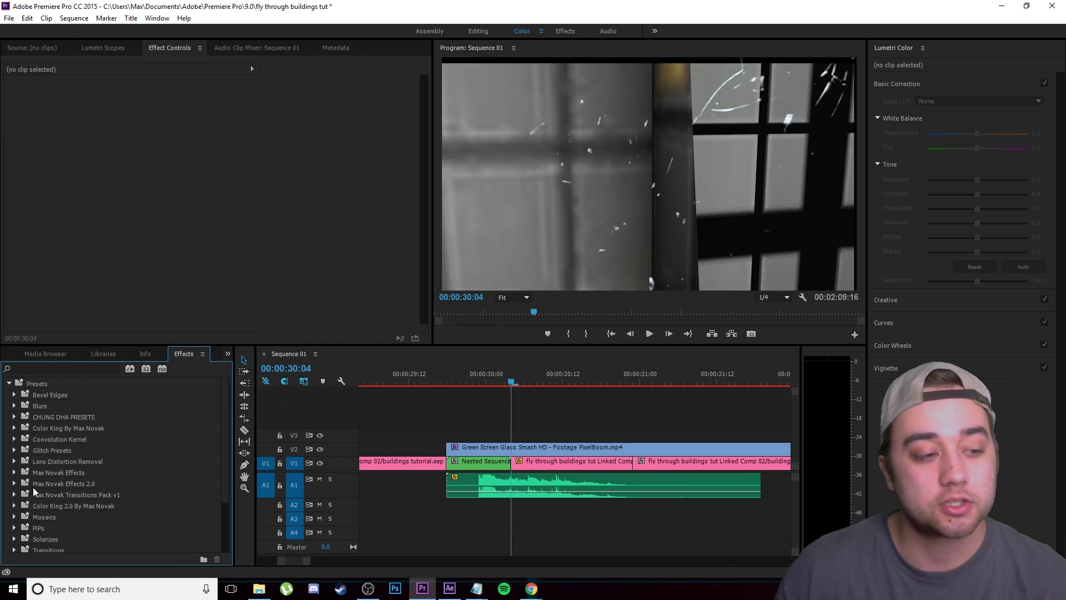
left_click(14, 494)
scroll(70, 497, "down", 5)
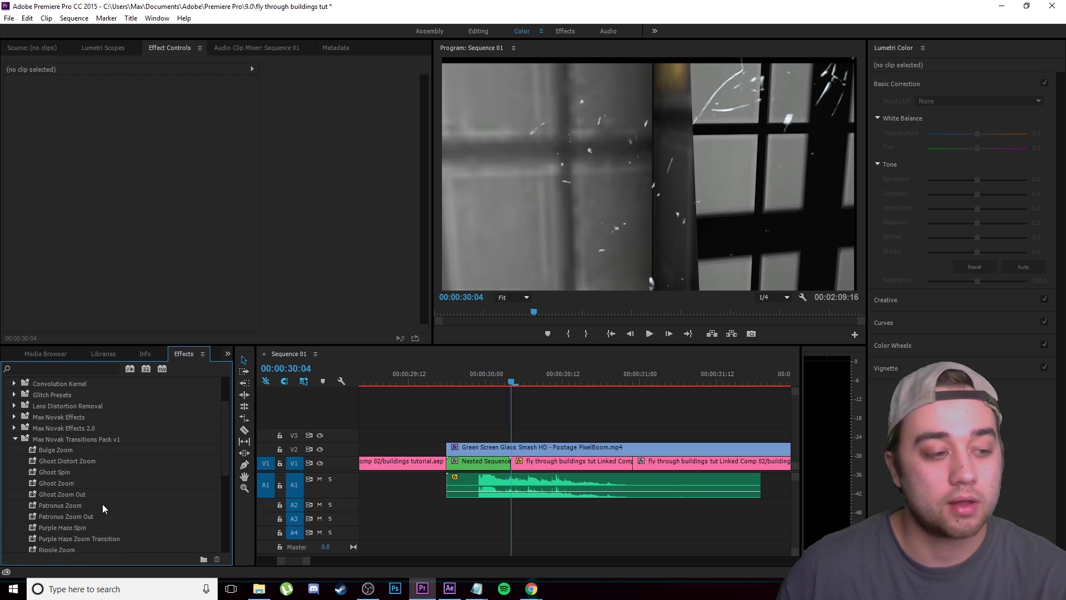
scroll(72, 487, "down", 5)
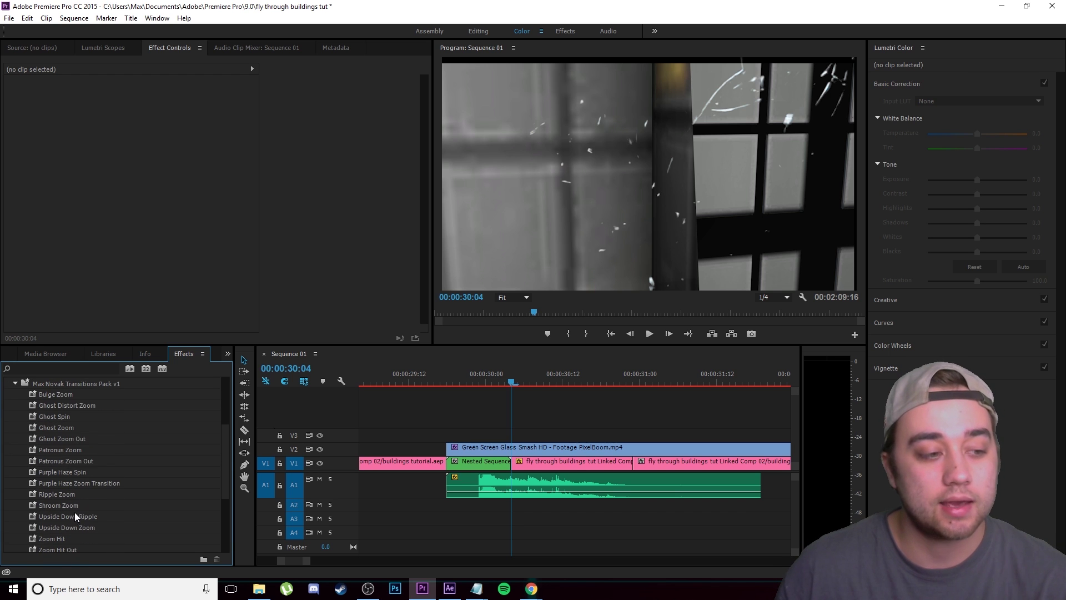
scroll(59, 522, "up", 1)
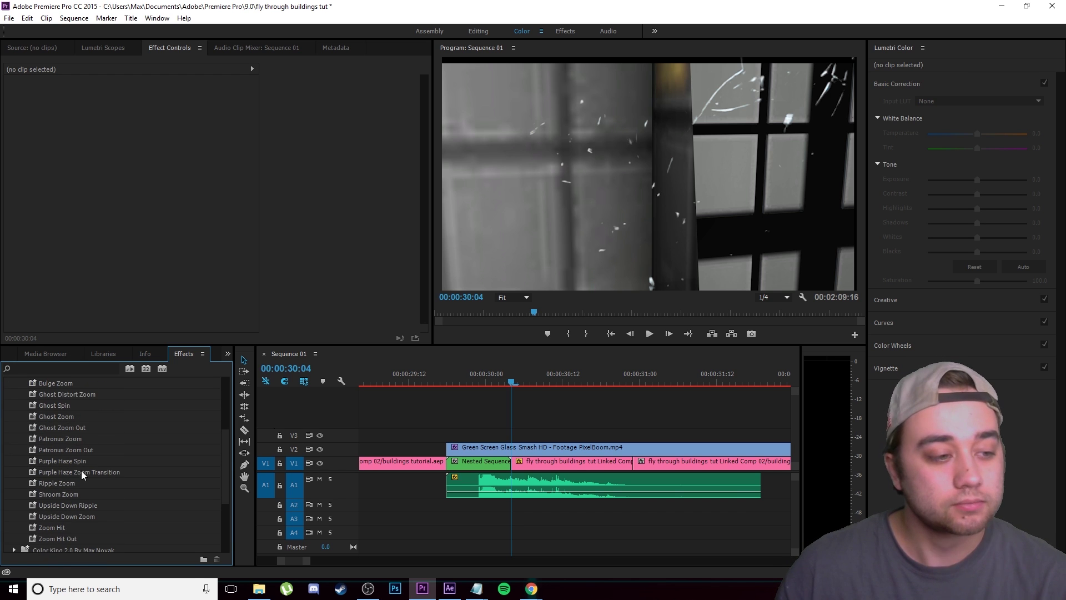
left_click_drag(67, 439, 486, 464)
left_click_drag(501, 379, 424, 392)
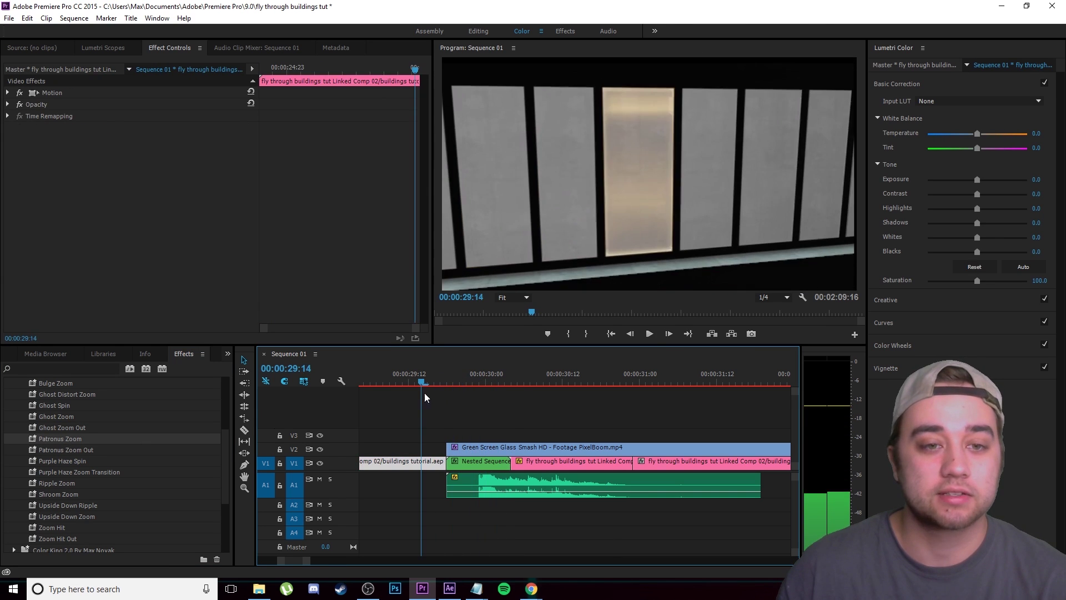
Play back the Patronus Zoom transition from about 29:16, then move the playhead to 30:23
left_click(653, 334)
left_click(654, 333)
left_click_drag(568, 380, 439, 402)
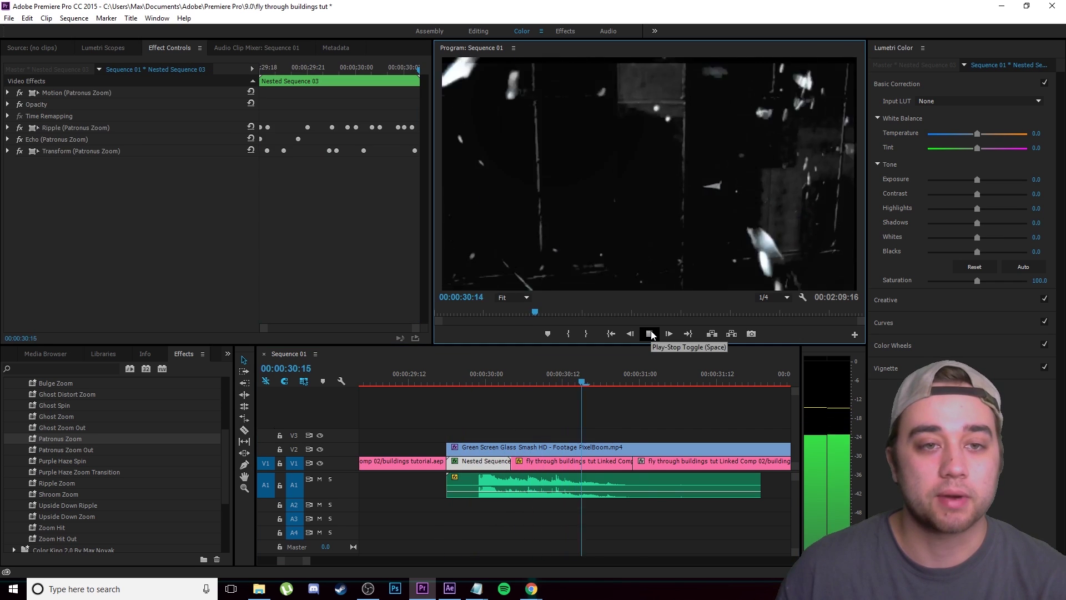
left_click_drag(646, 382, 629, 397)
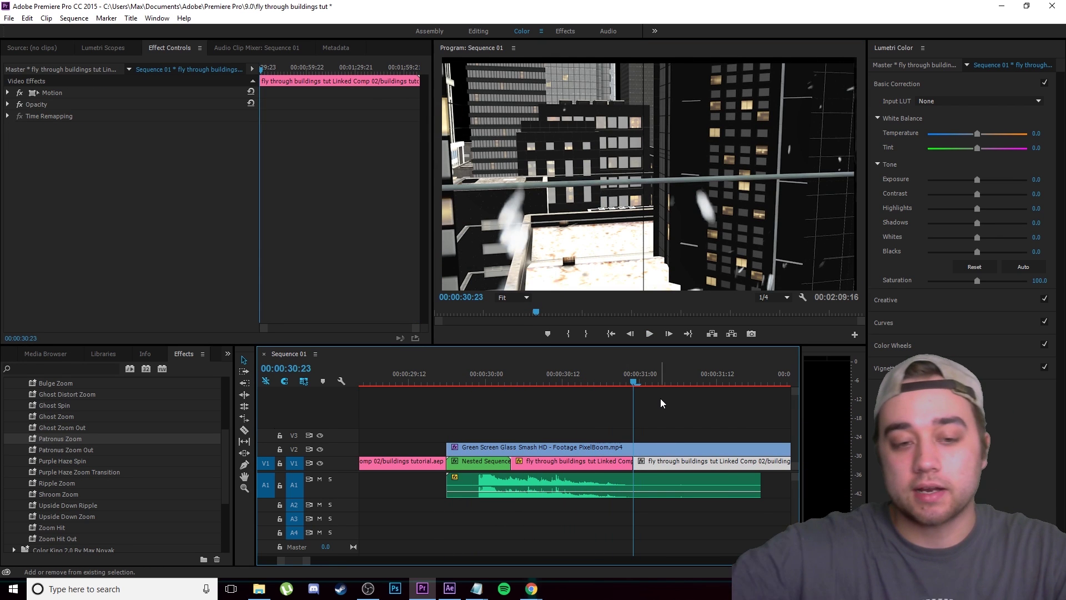
Split the fly-through clip again at 30:18 and 31:04
key("shift")
key("shift+Left")
key("ctrl+k")
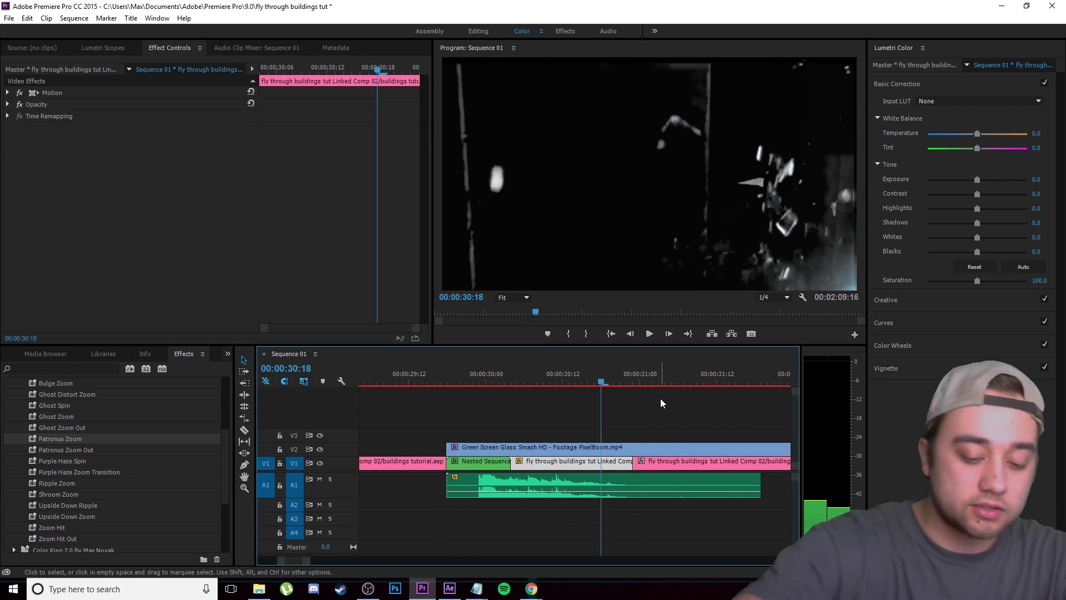
key("shift+Right")
key("shift+Right")
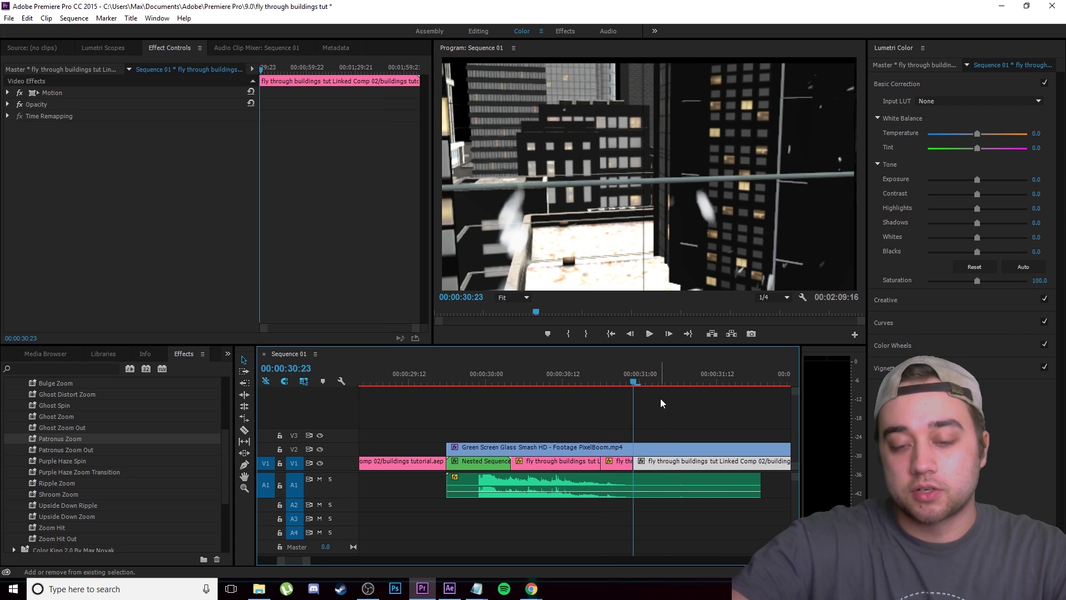
key("ctrl+k")
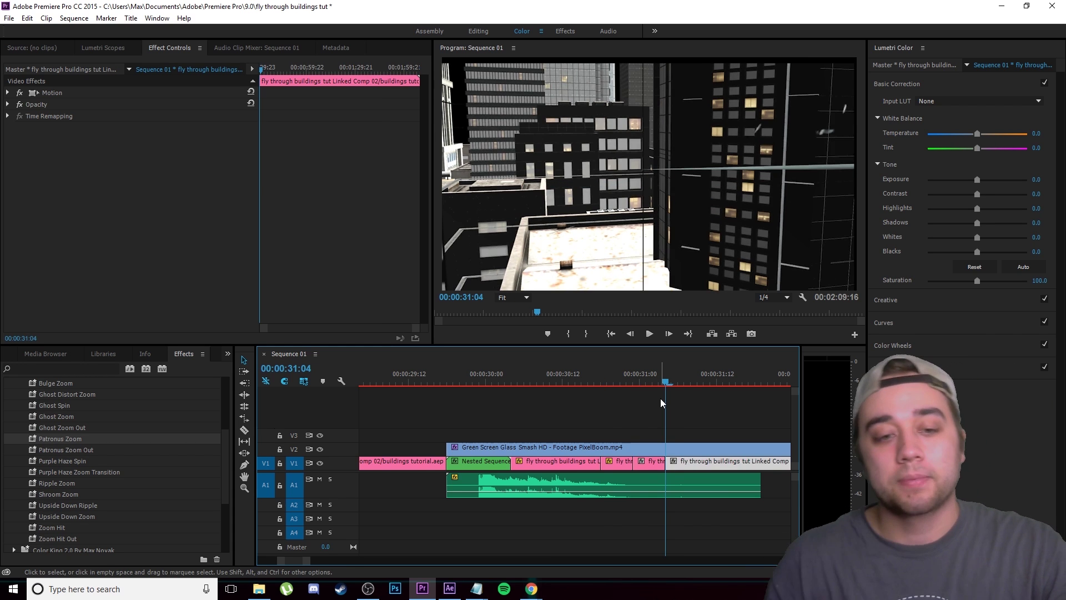
Nest the second short section as Nested Sequence 04
left_click(616, 462)
right_click(647, 468)
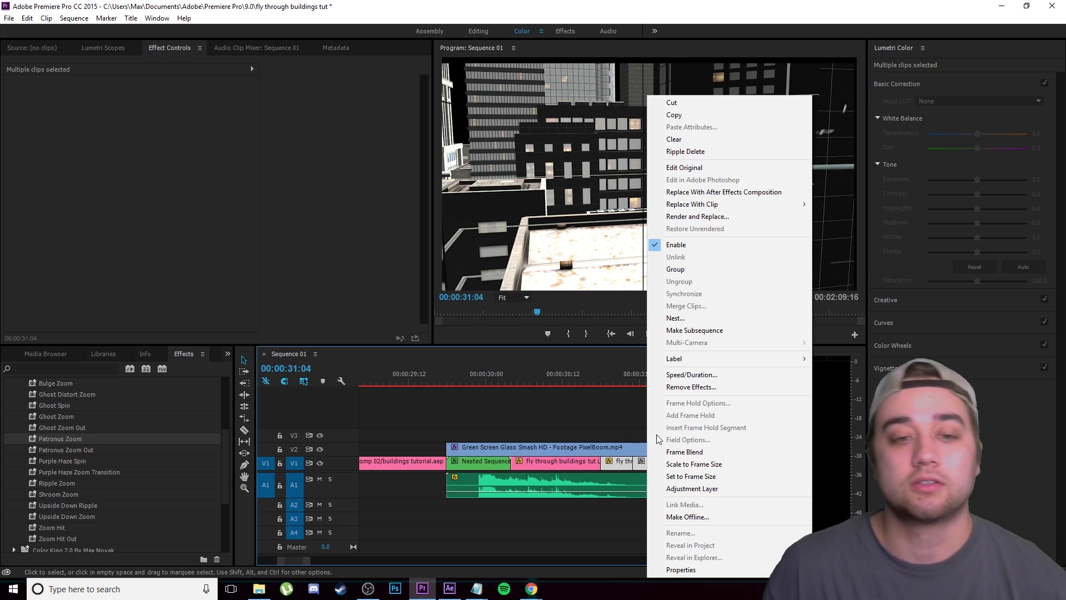
left_click(699, 317)
left_click(523, 306)
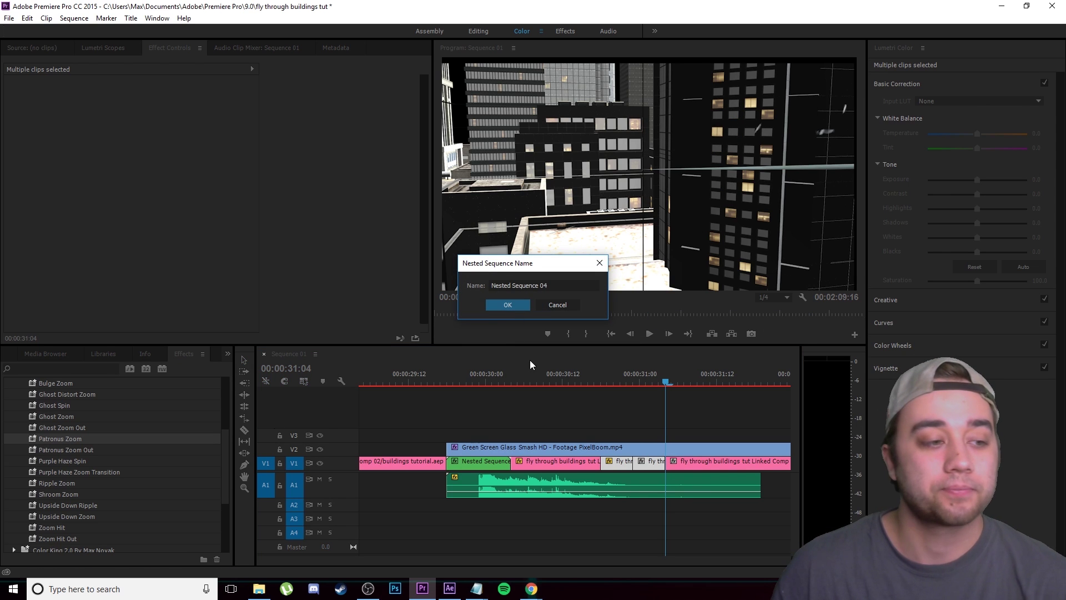
left_click(503, 306)
Apply the Bulge Zoom preset to Nested Sequence 04 and preview it, stopping at 32:17
scroll(80, 468, "up", 1)
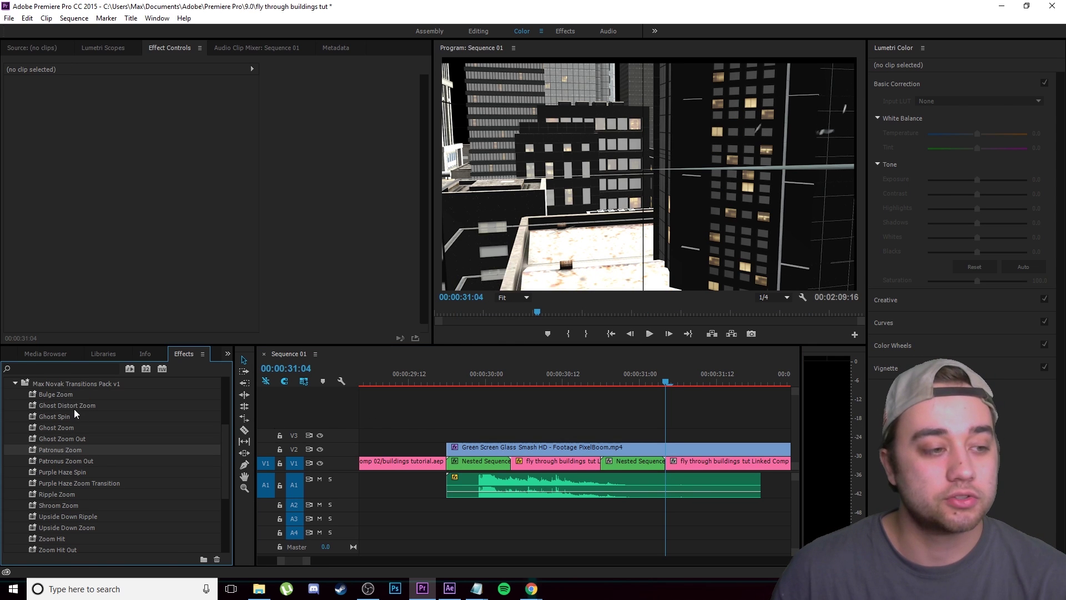
left_click_drag(56, 395, 633, 462)
left_click_drag(670, 373, 621, 394)
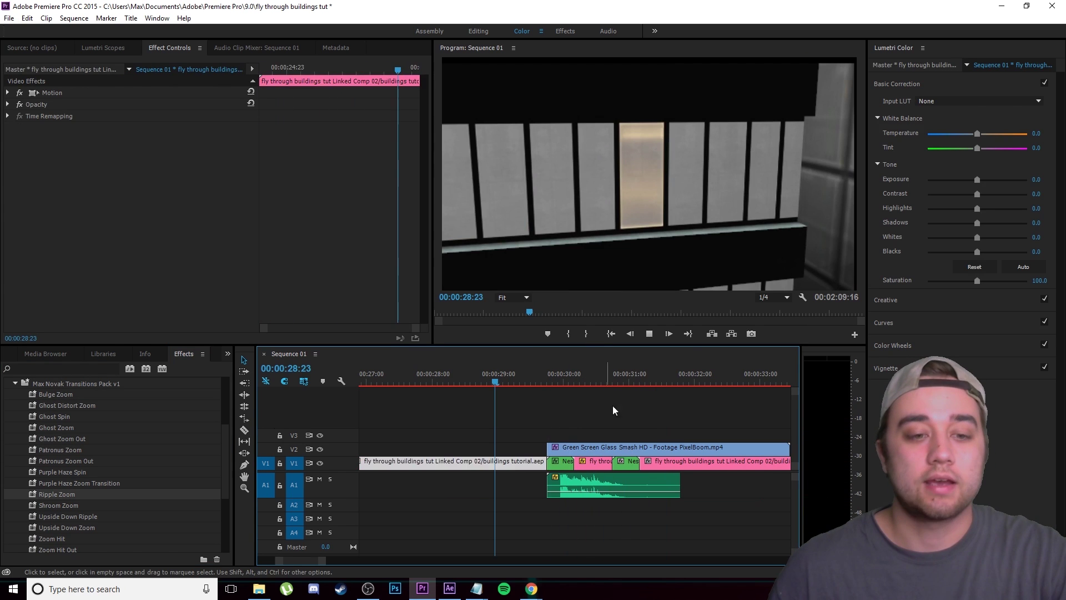
key("space")
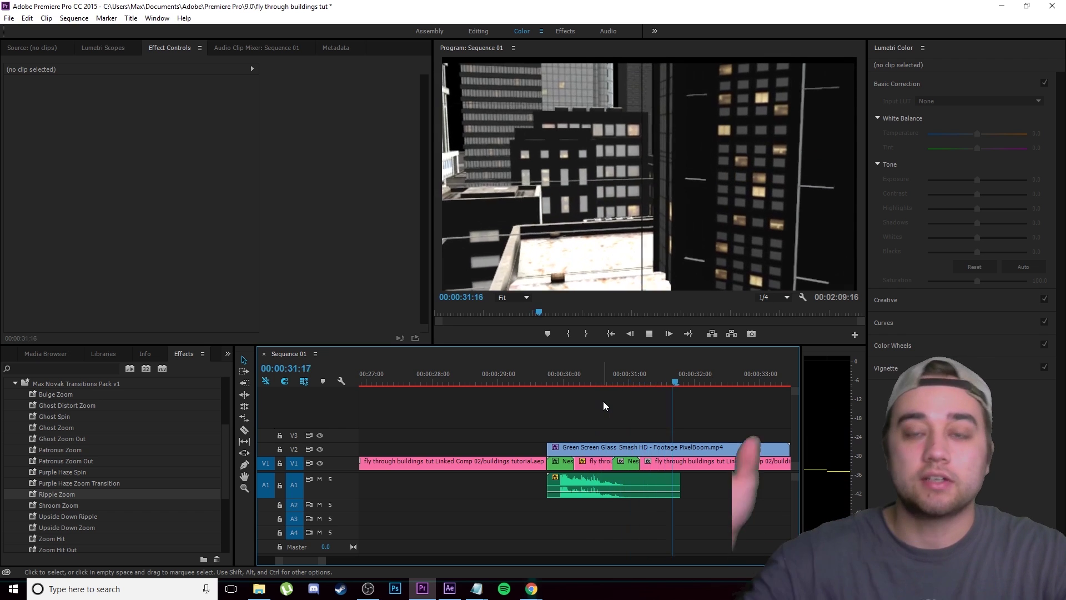
key("space")
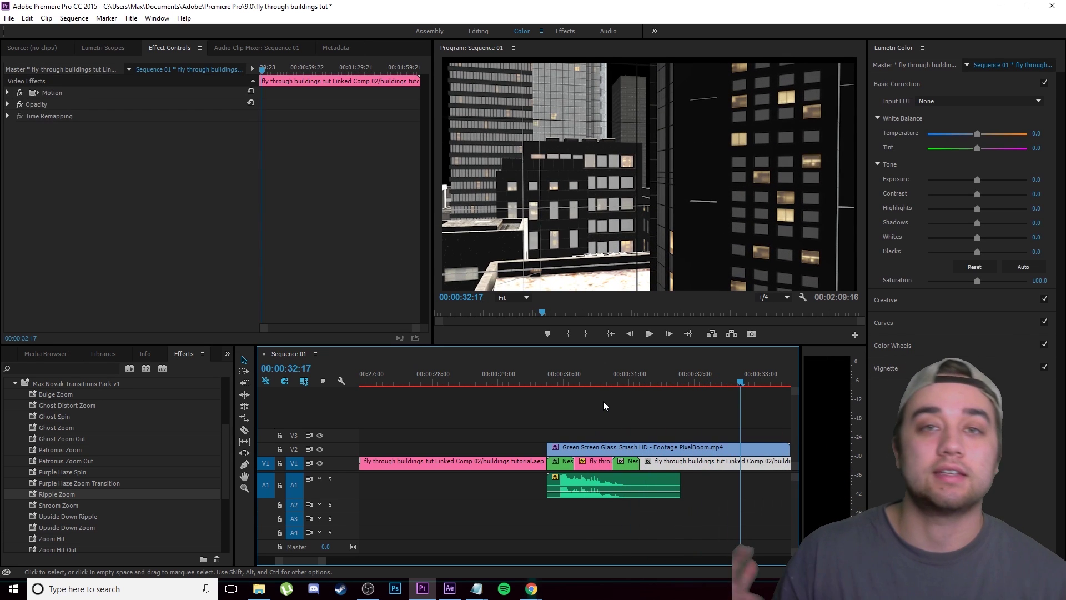